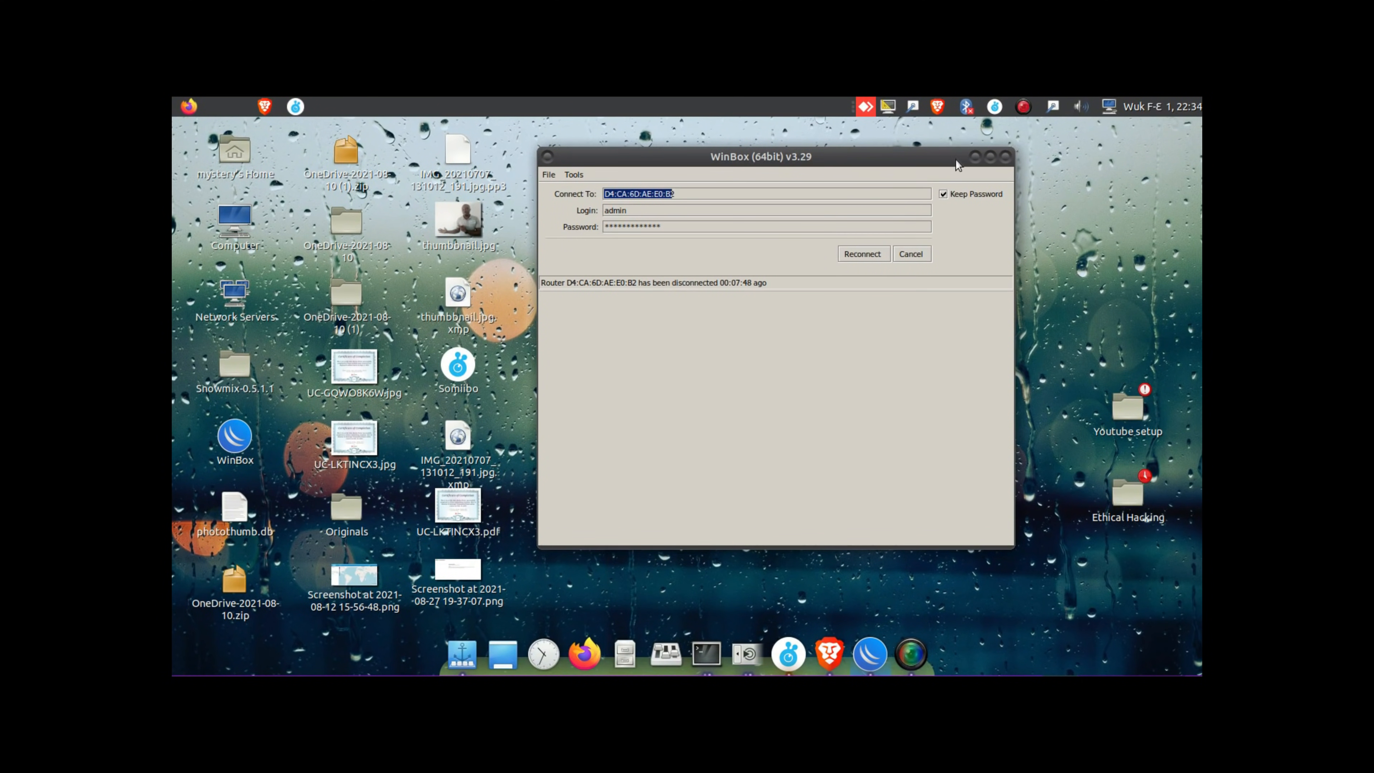
Reconnect to the router with the saved login and maximize its session window.
left_click(989, 157)
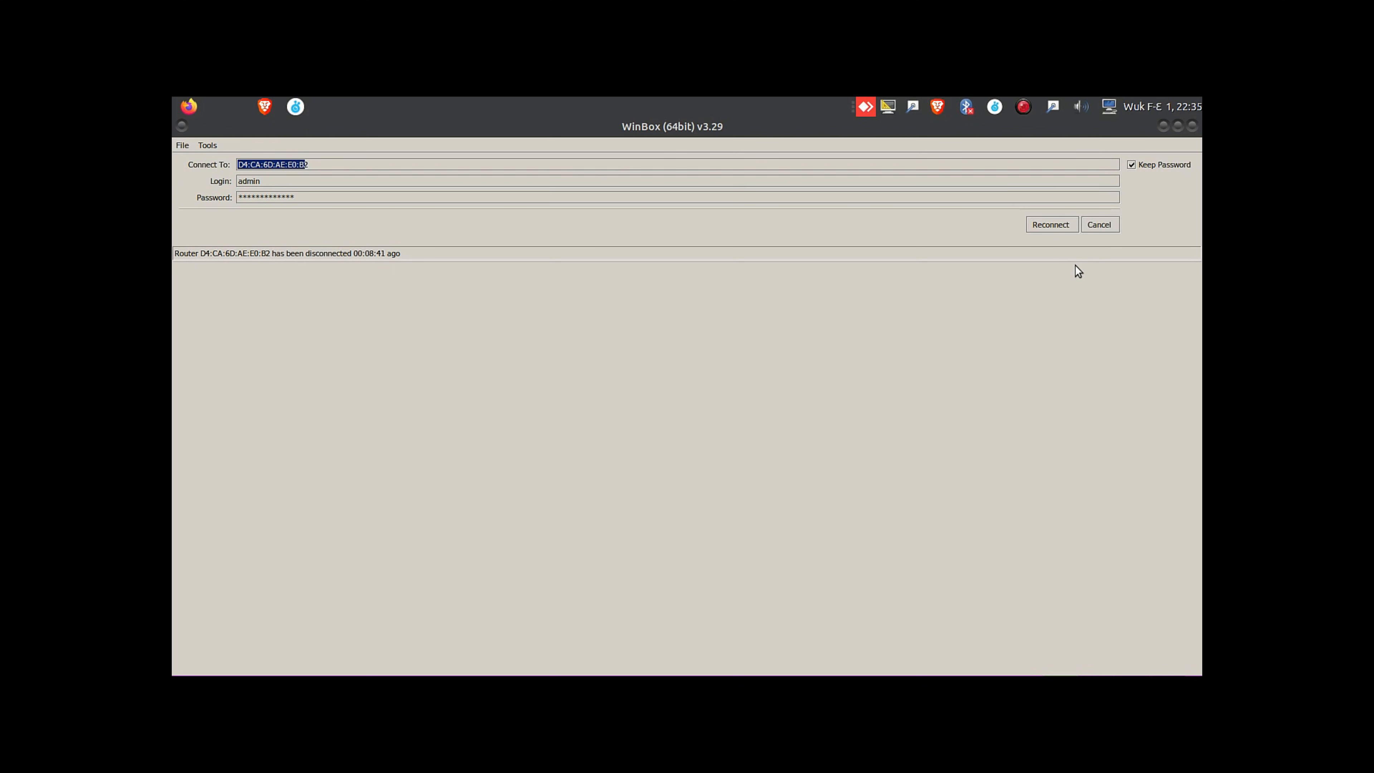
left_click(1052, 224)
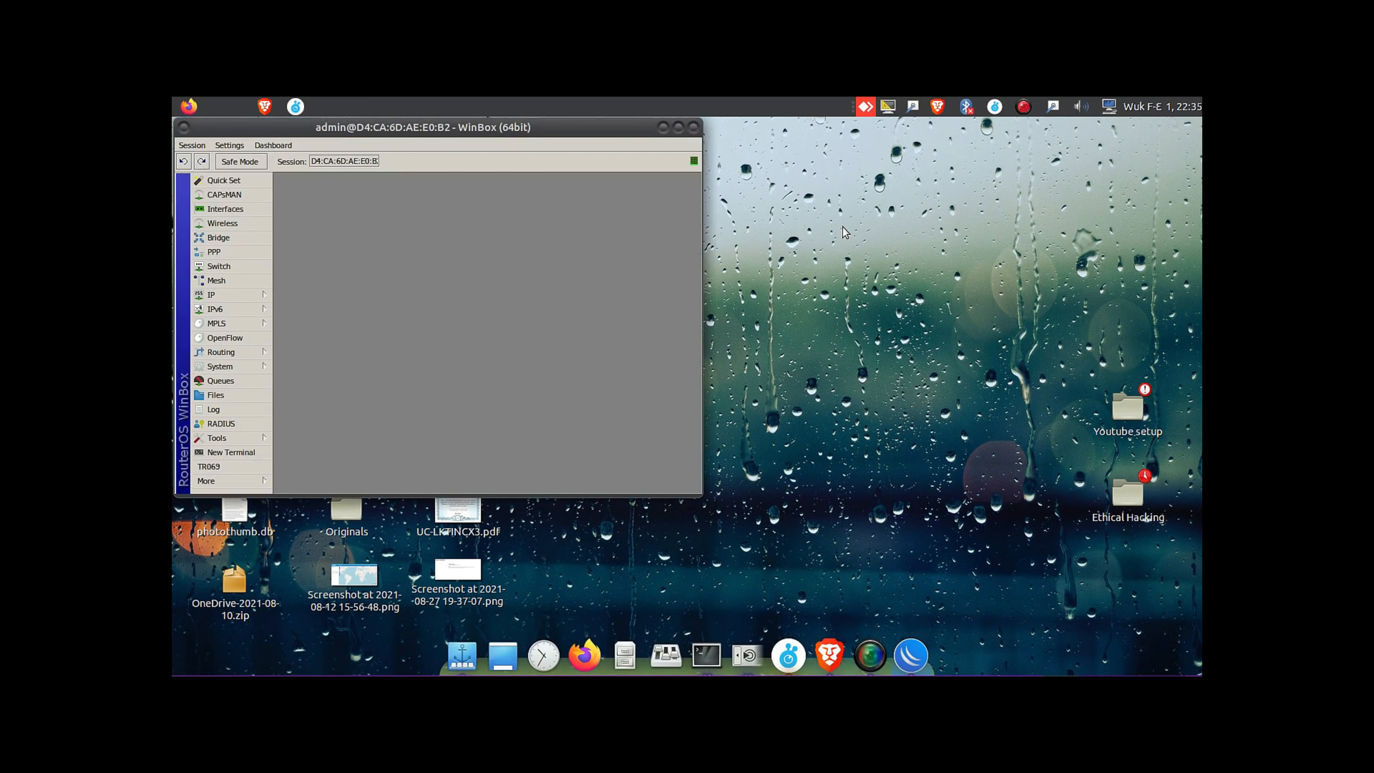
double_click(681, 128)
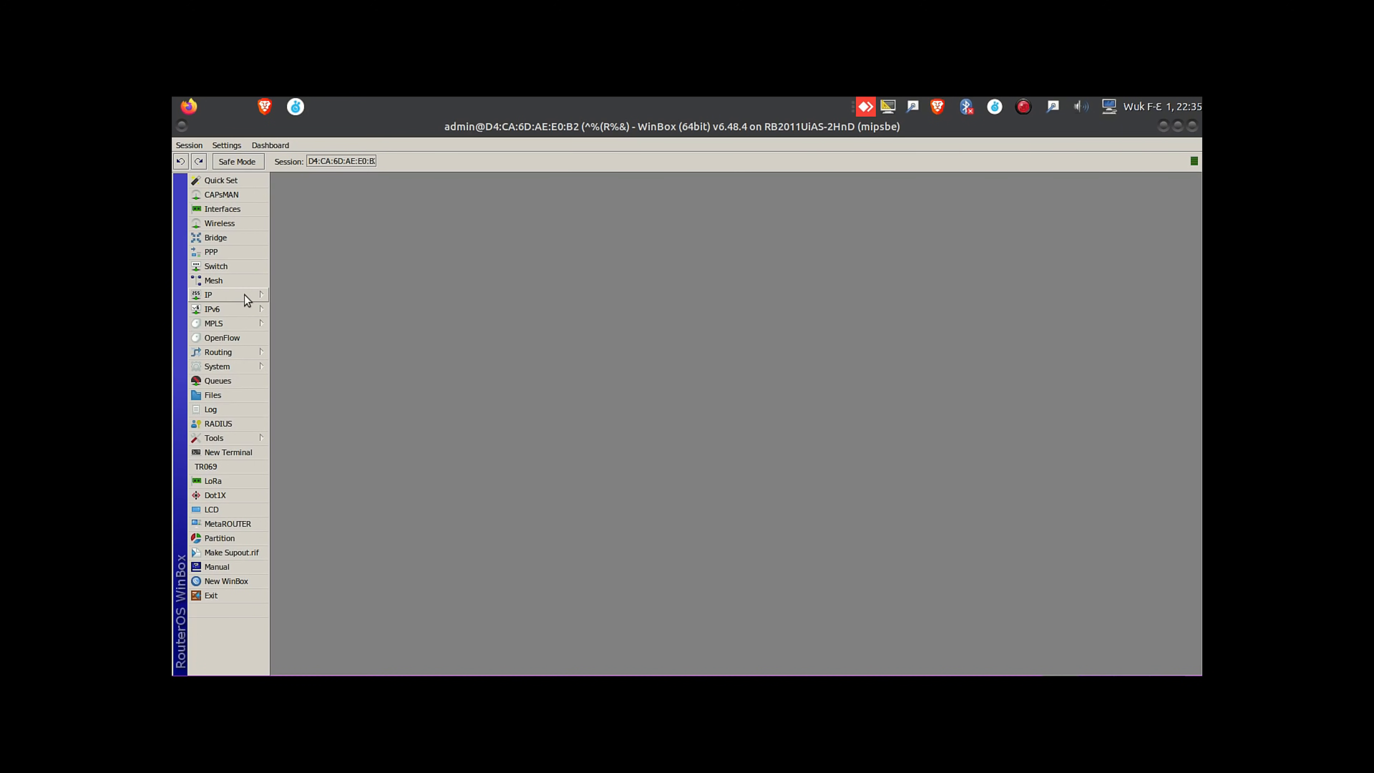
Open the IP Web Proxy settings, then widen the dialog and move it near the middle of the workspace.
left_click(219, 295)
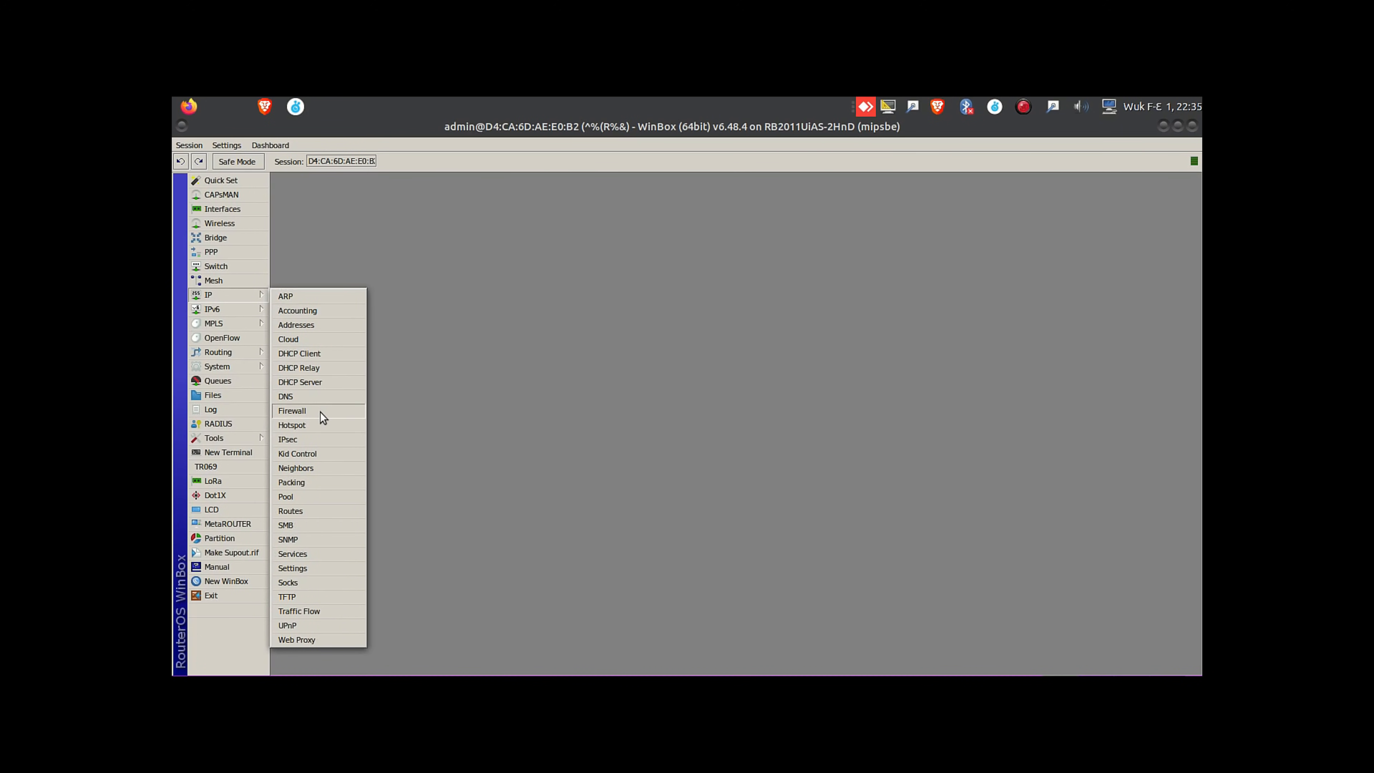
left_click(296, 640)
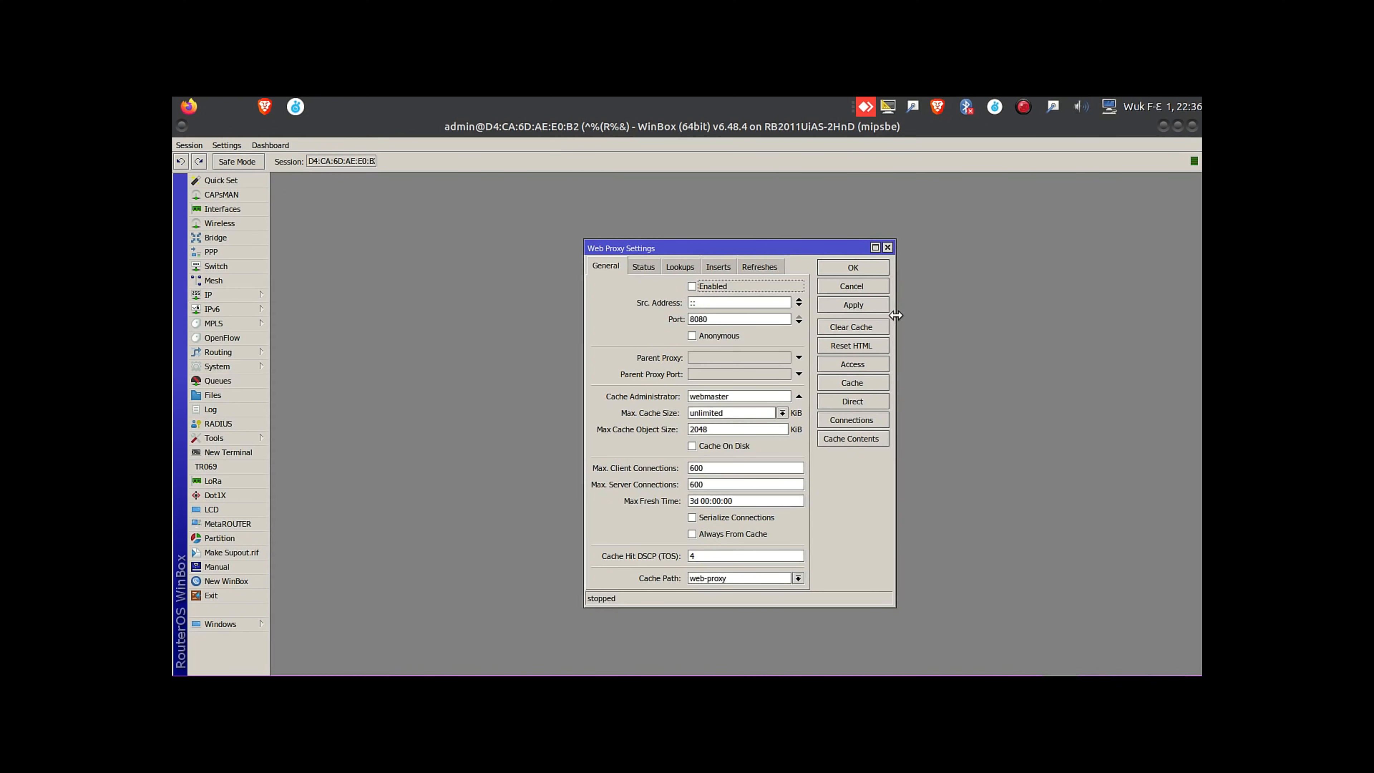
left_click_drag(896, 315, 1163, 315)
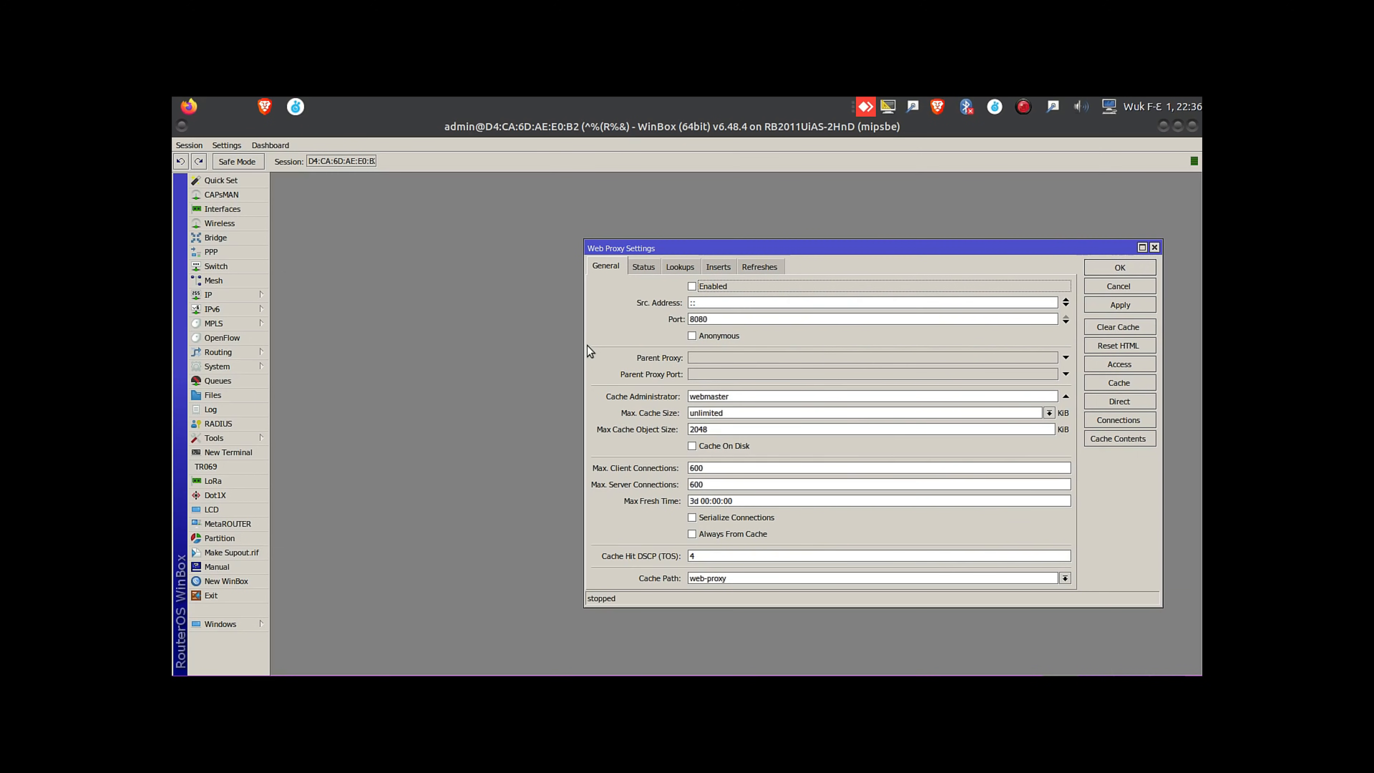
left_click_drag(584, 346, 498, 347)
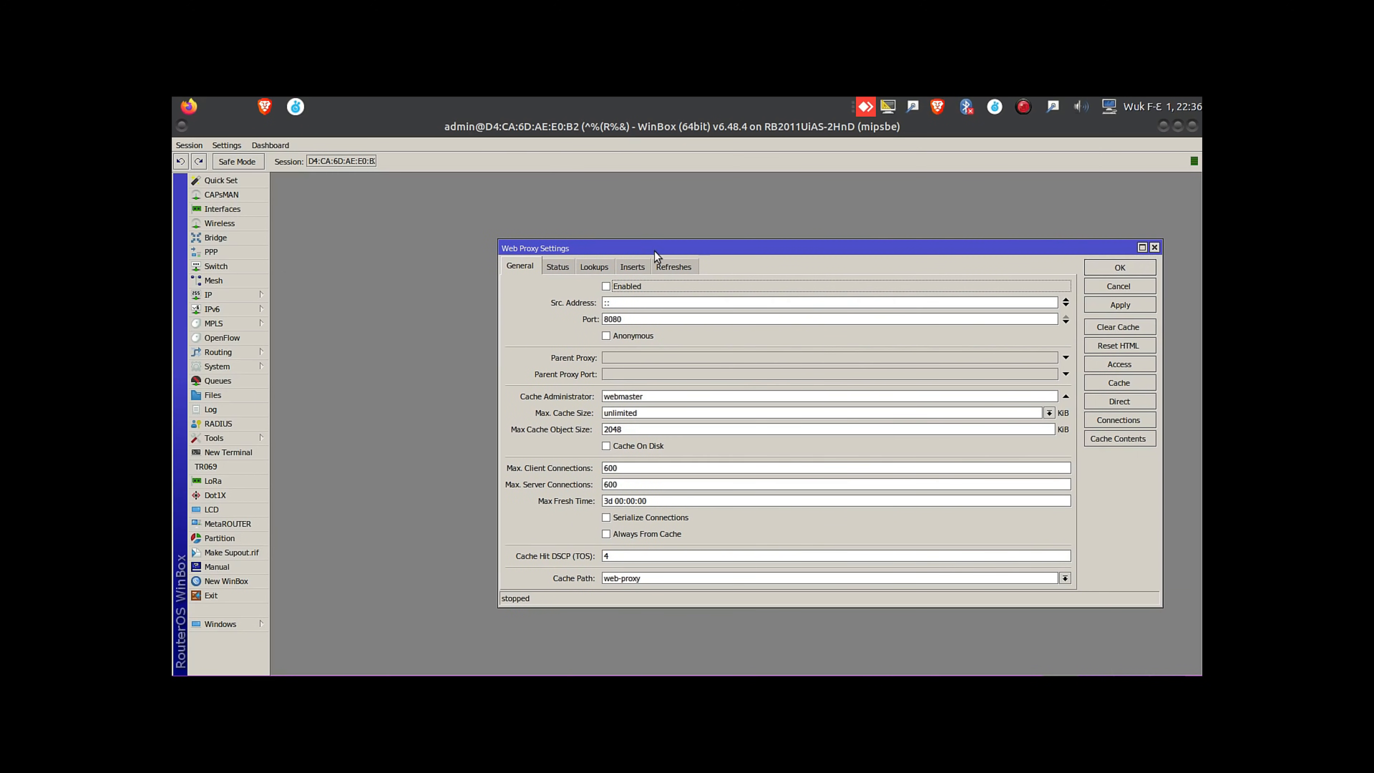
left_click_drag(660, 251, 580, 215)
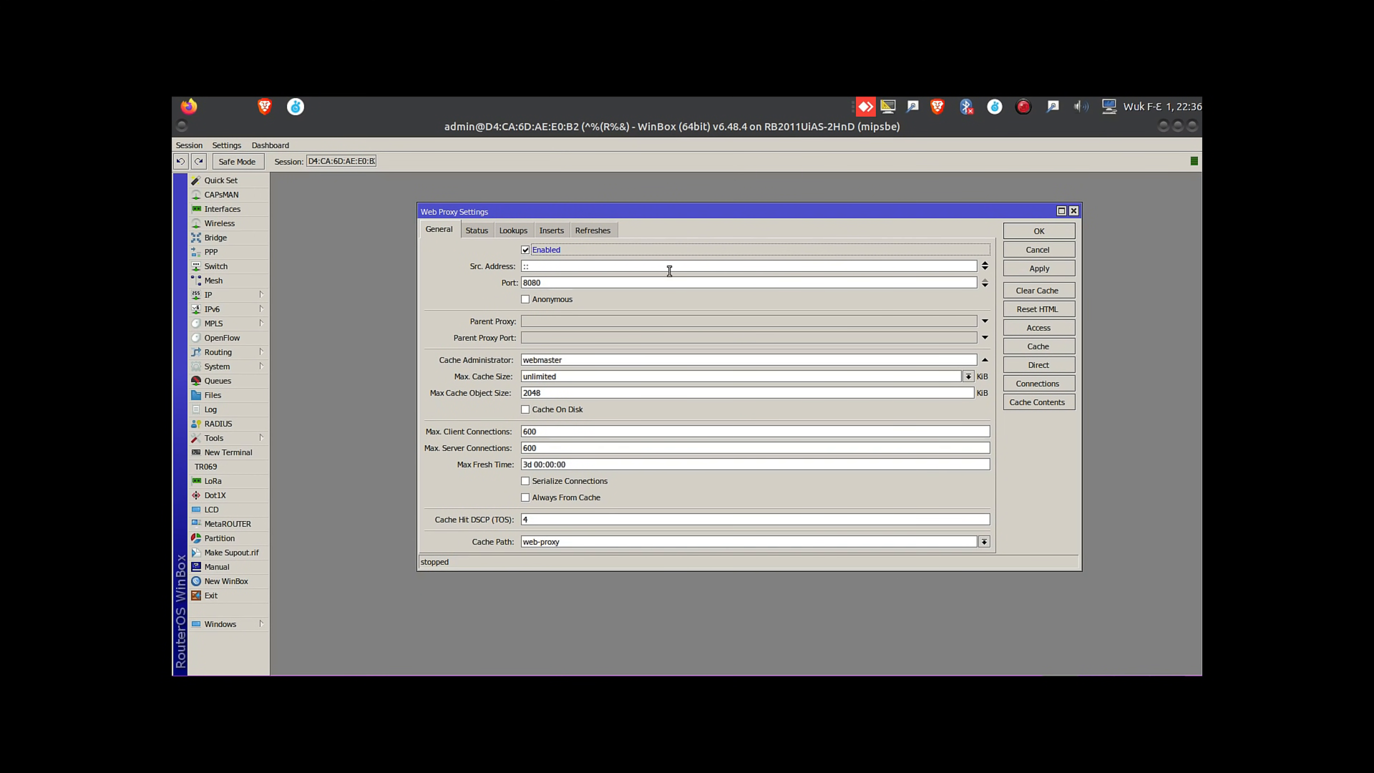
Enable the web proxy with Cache On Disk turned on and save the settings.
left_click(590, 269)
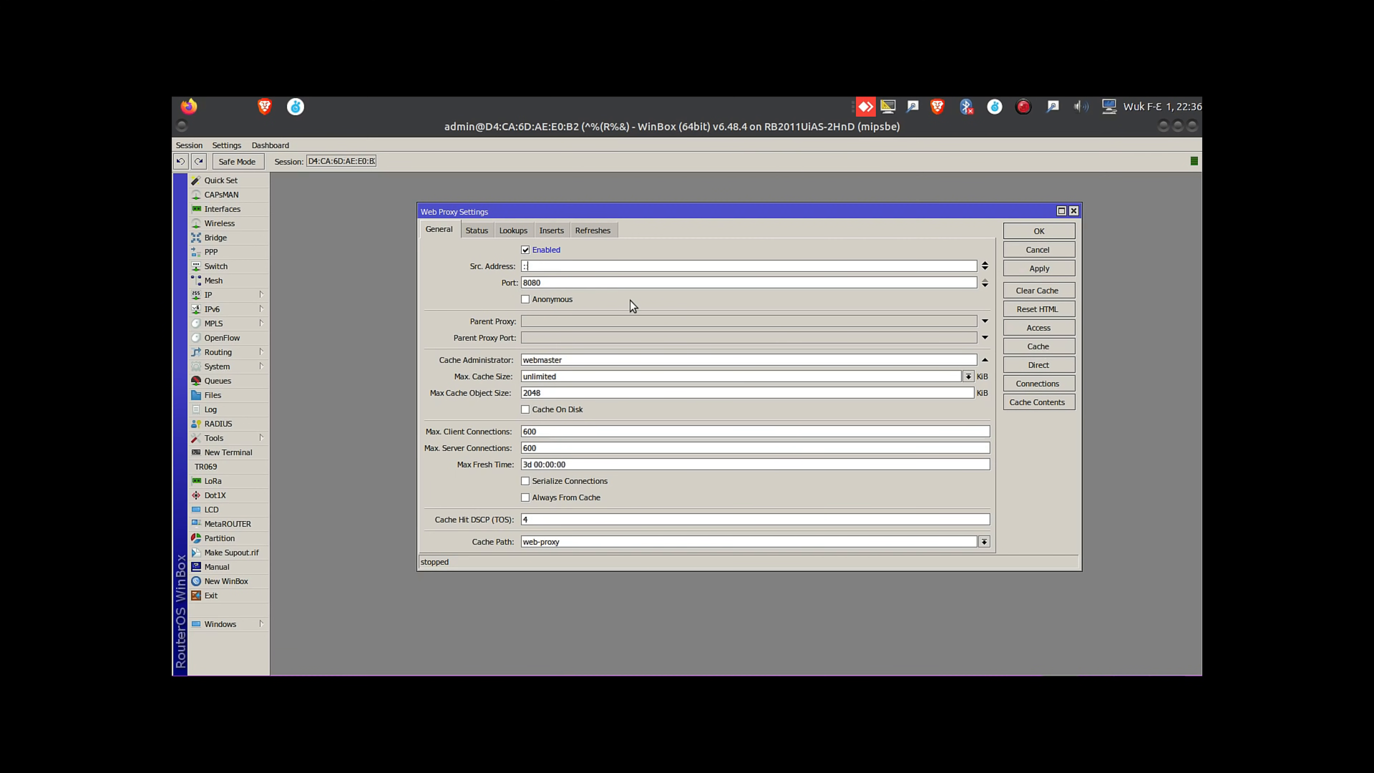
left_click(526, 410)
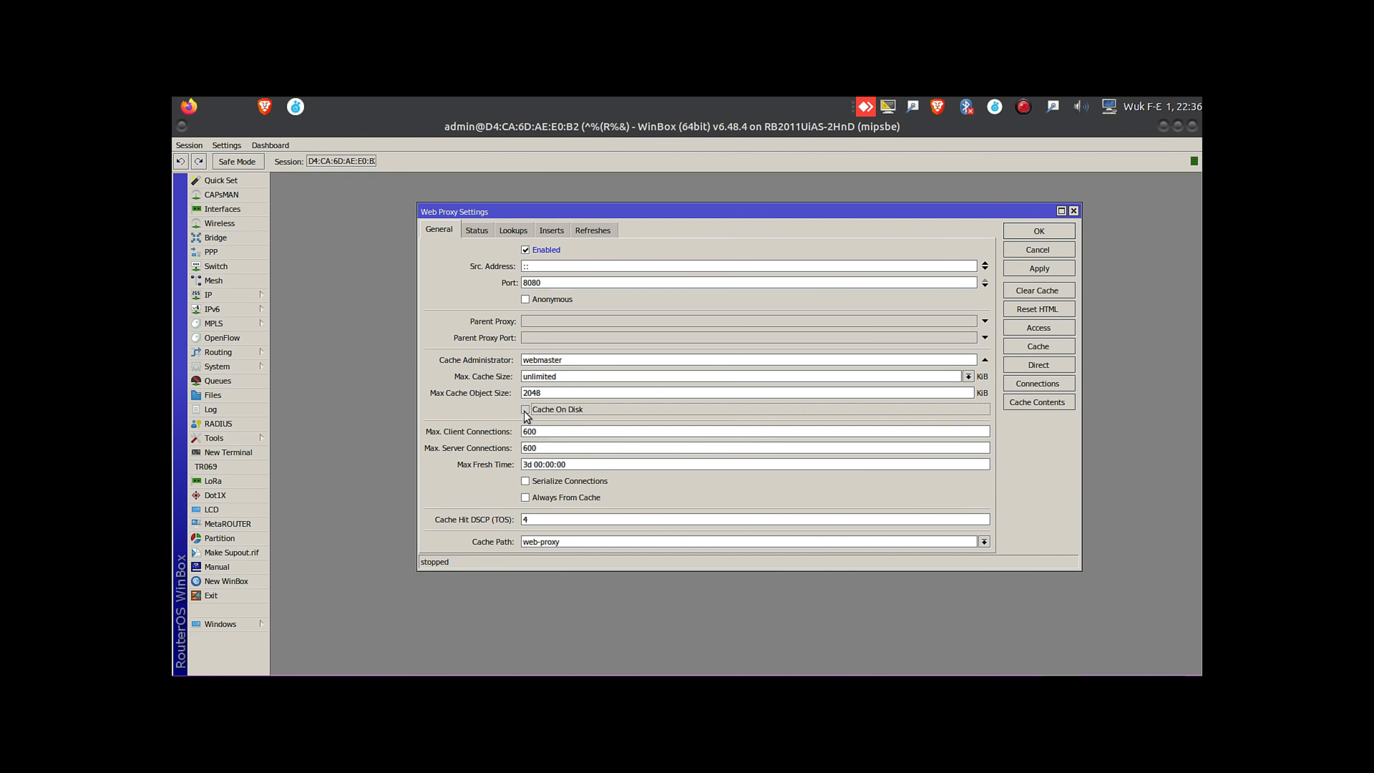
left_click(567, 374)
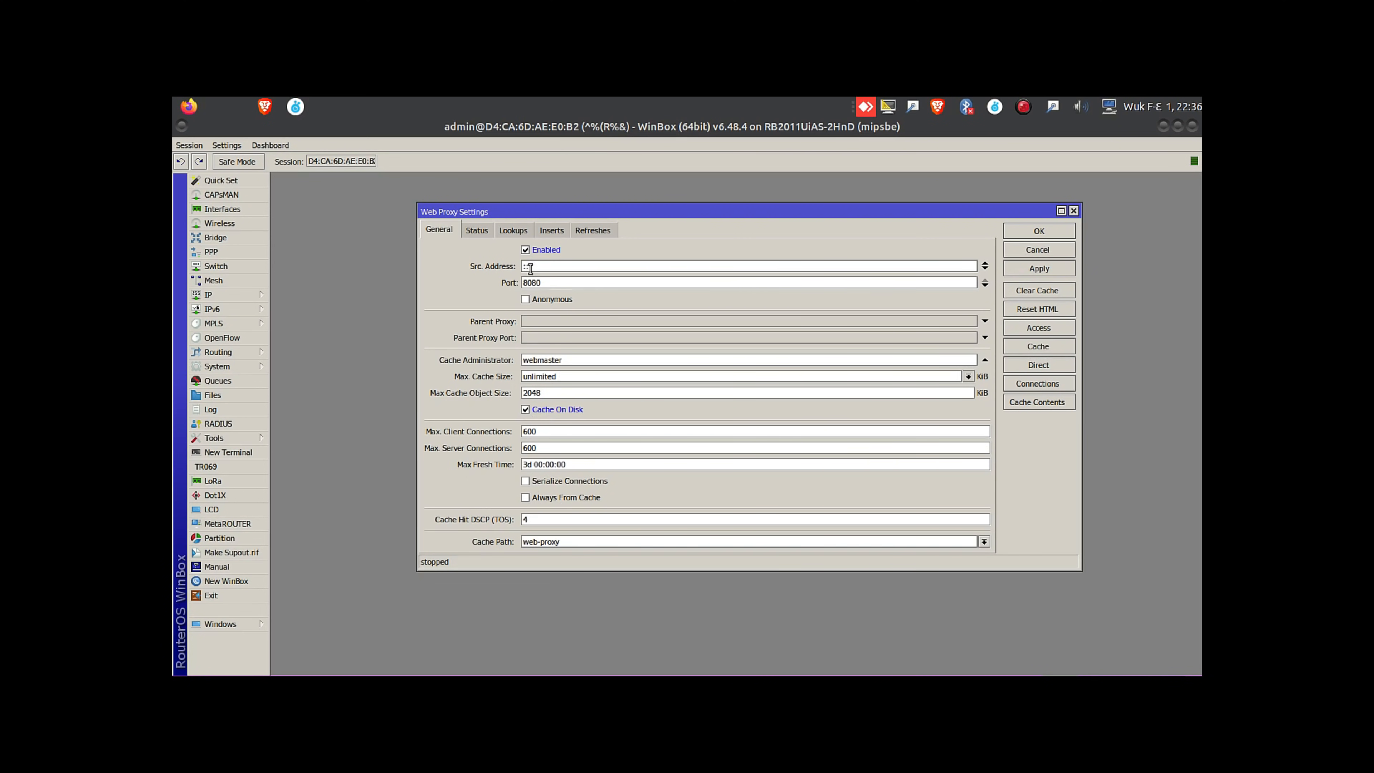
left_click(1022, 265)
left_click(1033, 237)
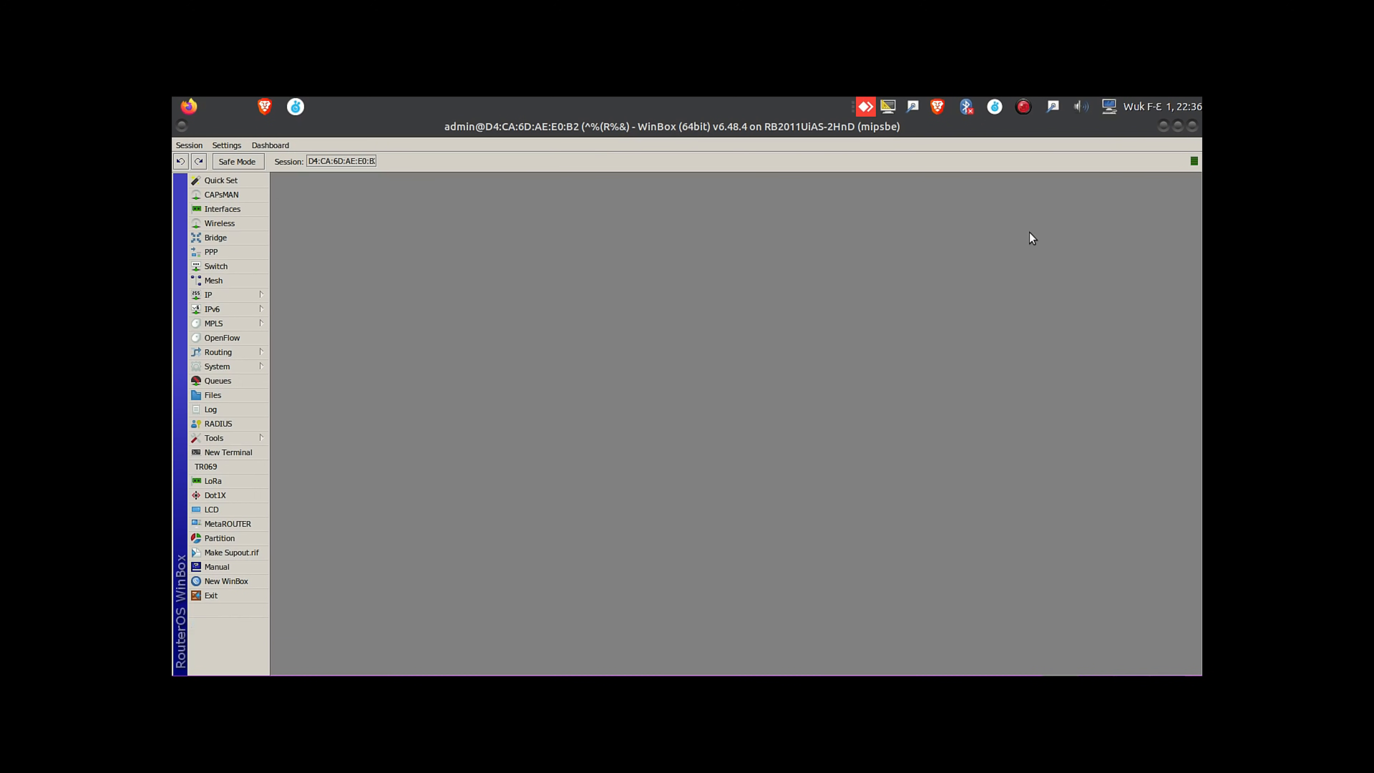
Reopen the Web Proxy settings and narrow the dialog to free space beside it.
left_click(243, 294)
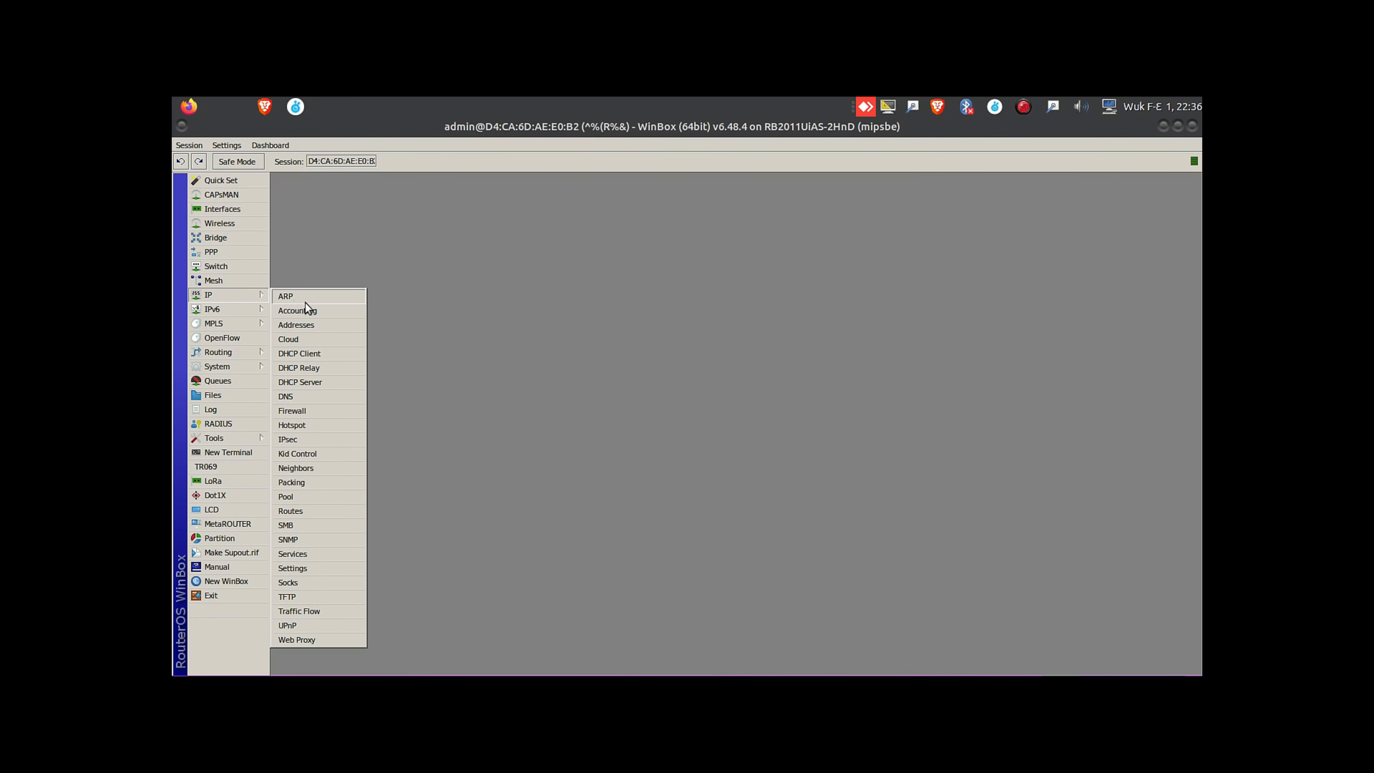
left_click(306, 640)
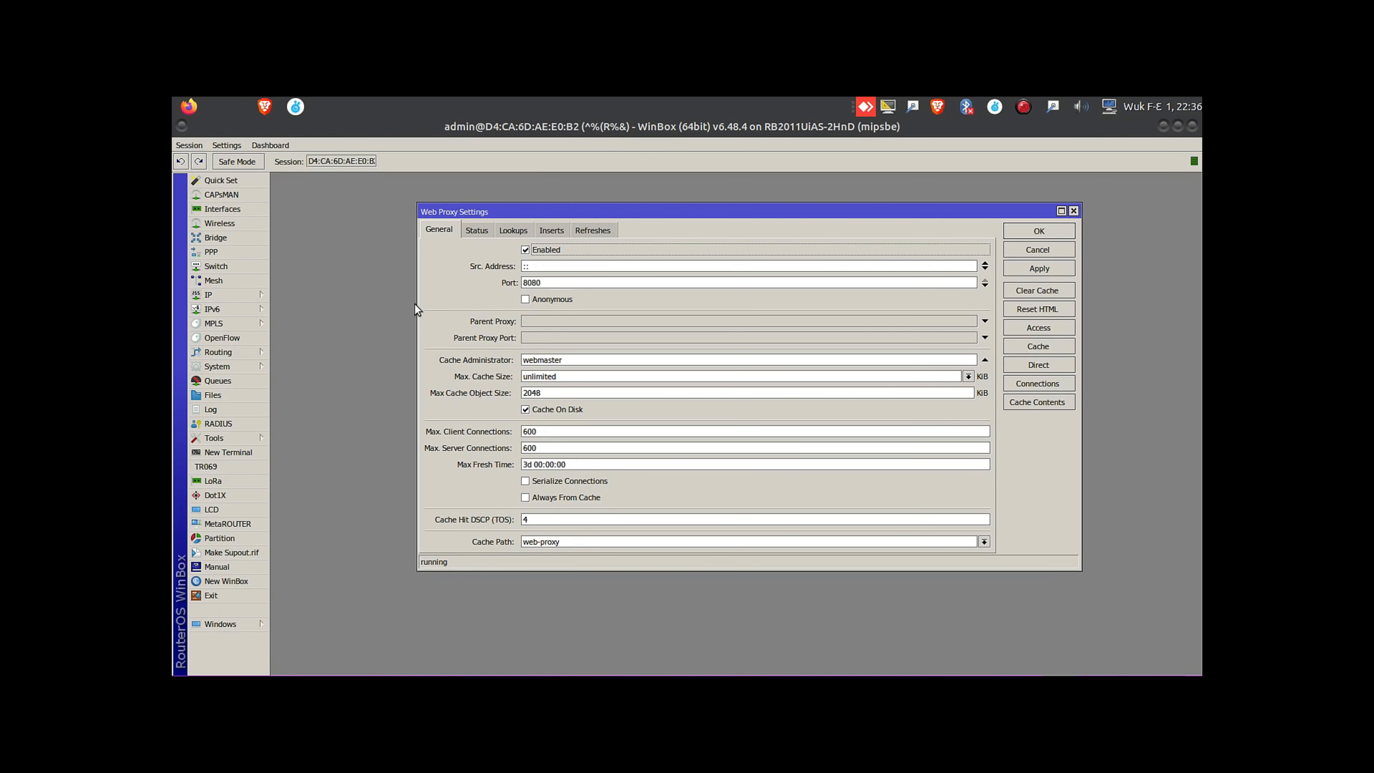
left_click_drag(415, 304, 745, 344)
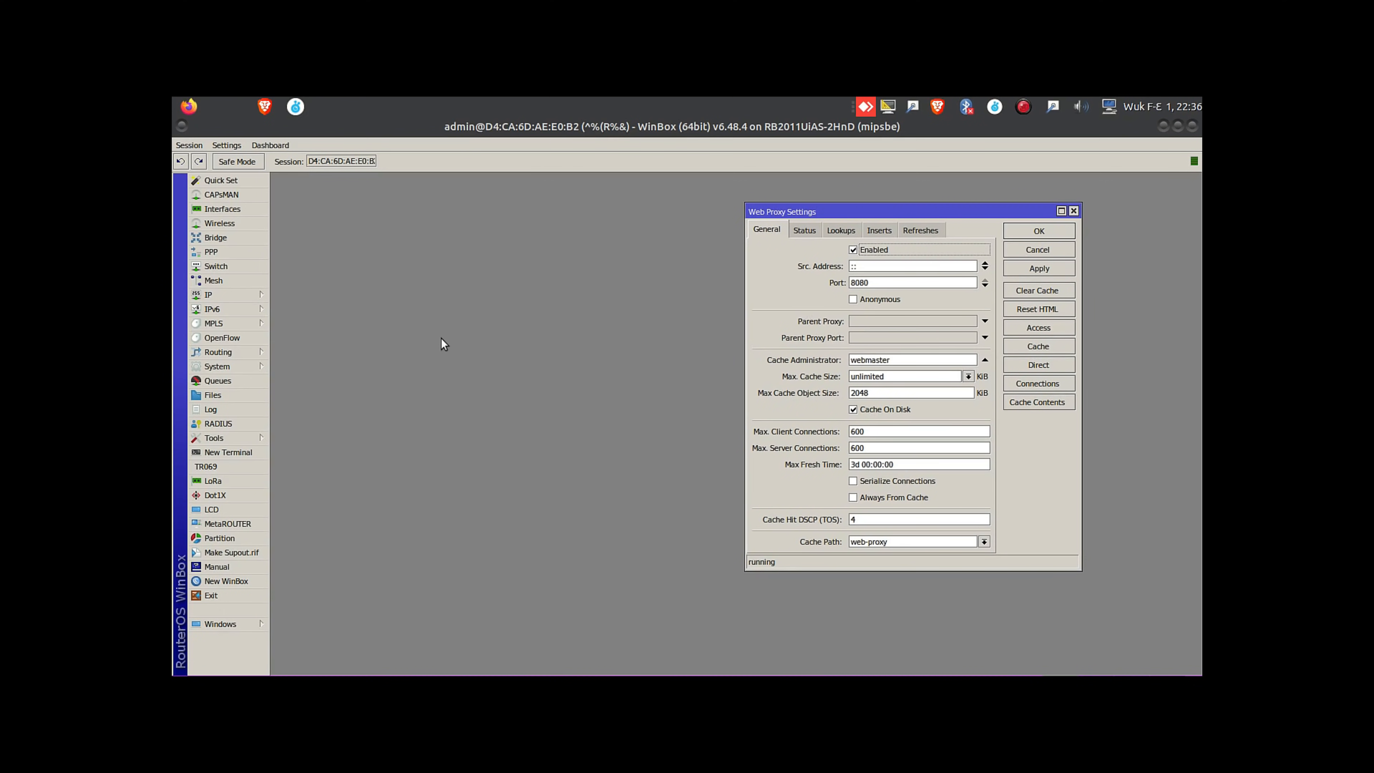
Open the IP firewall's NAT rules and move the Firewall window up beside the main menu.
left_click(243, 299)
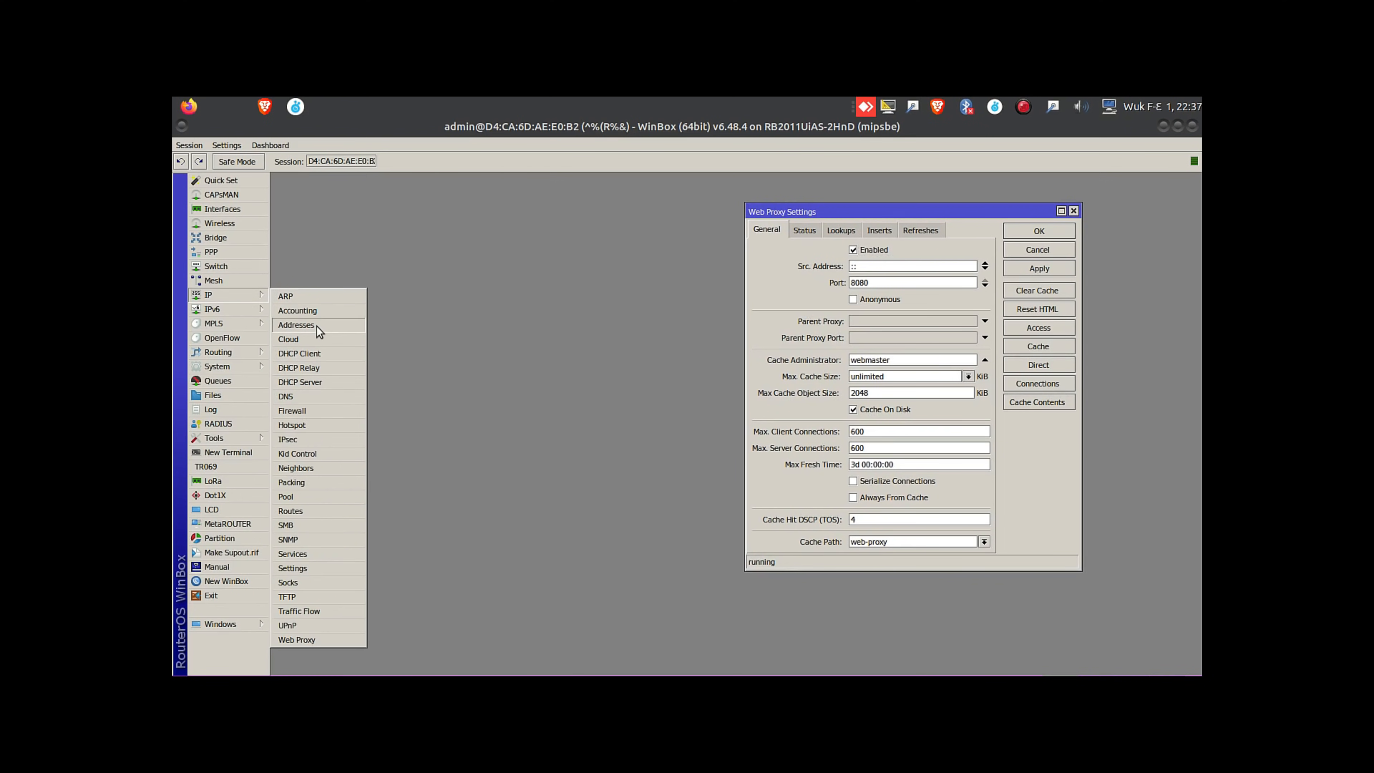
left_click(321, 413)
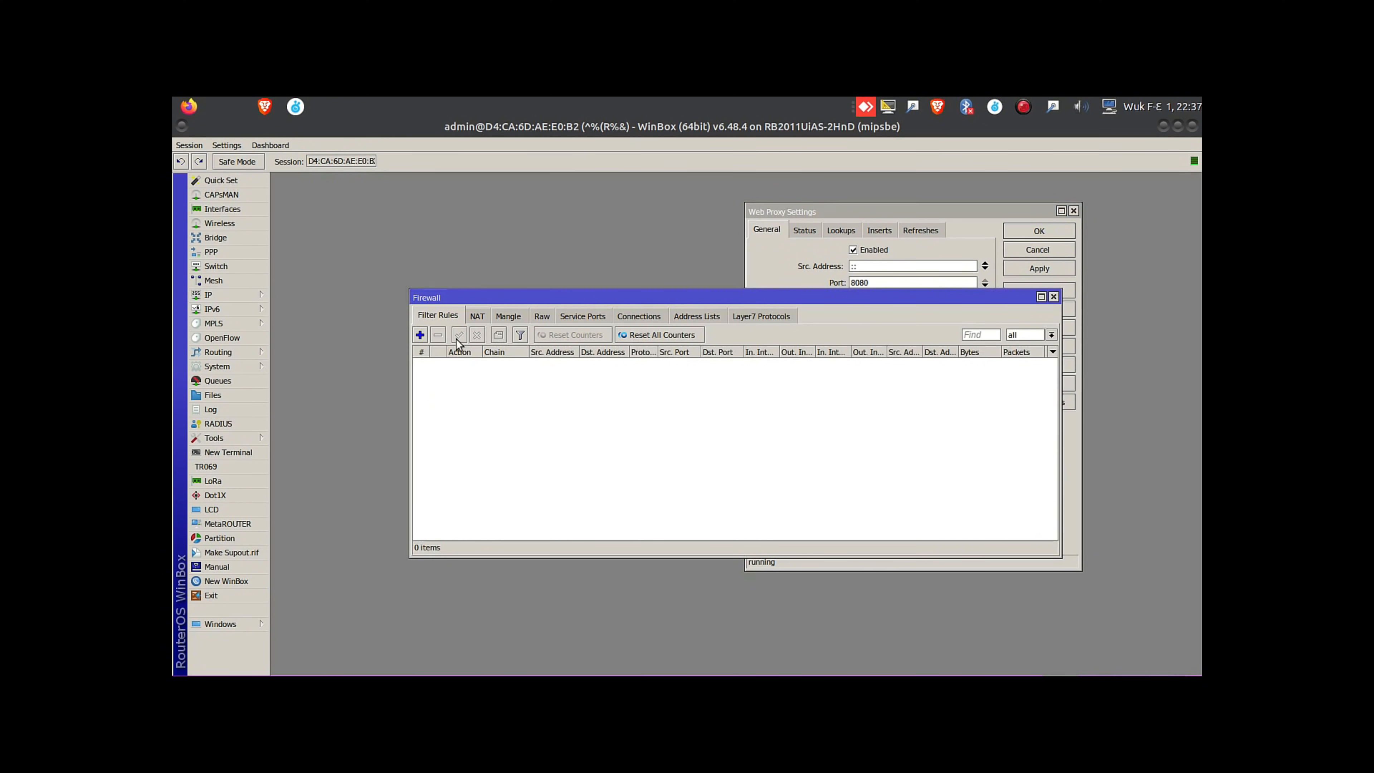
left_click_drag(513, 303, 375, 351)
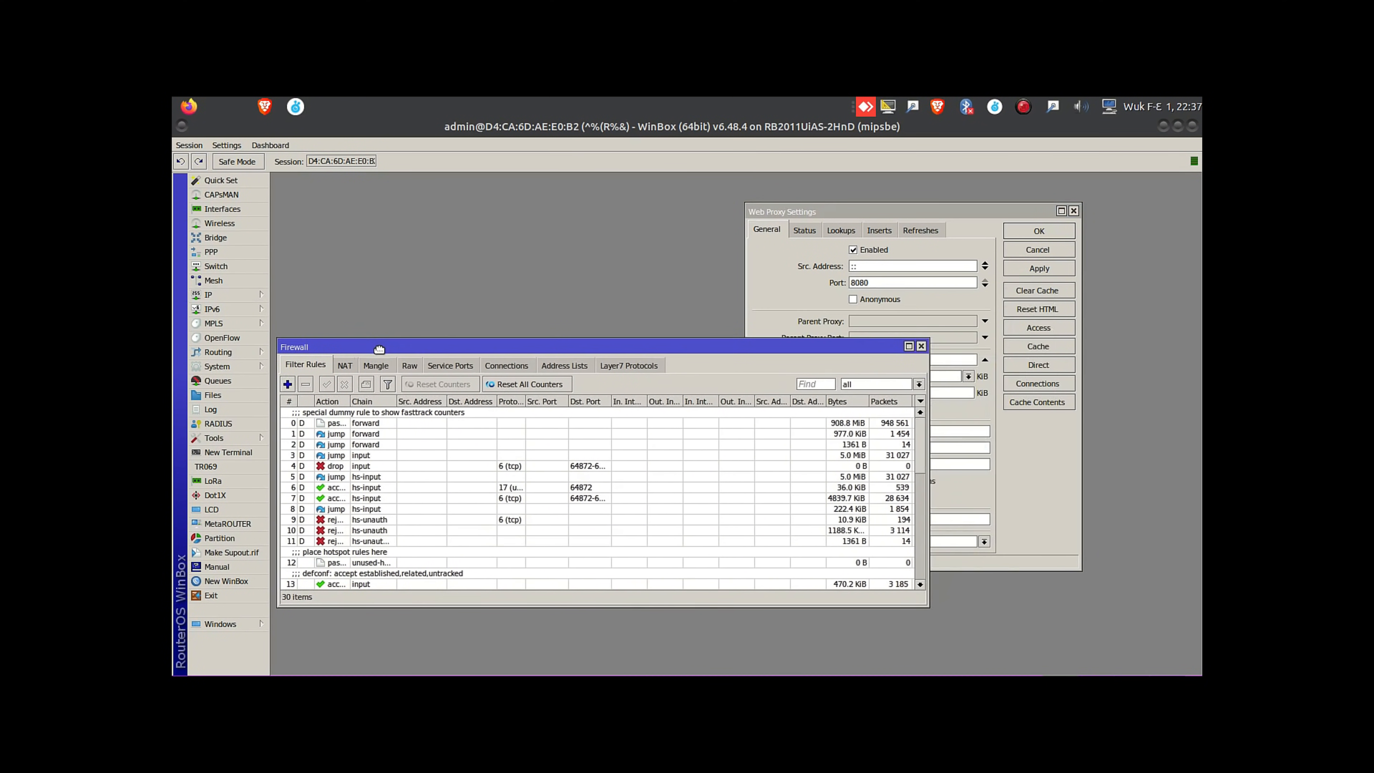
left_click(337, 367)
left_click_drag(421, 340, 430, 193)
Start a new NAT rule with chain dstnat, protocol 6 (tcp) and destination port 80.
left_click(281, 239)
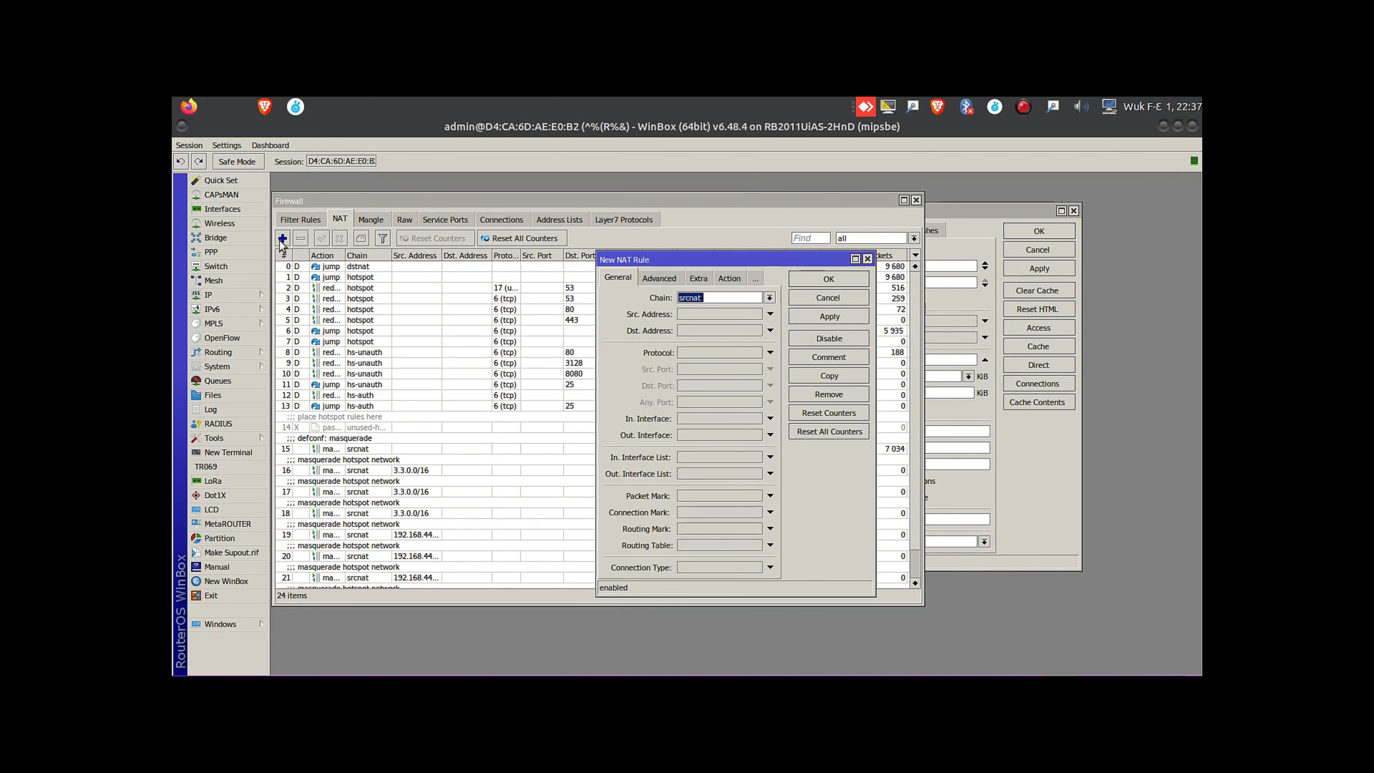
left_click_drag(683, 250, 570, 223)
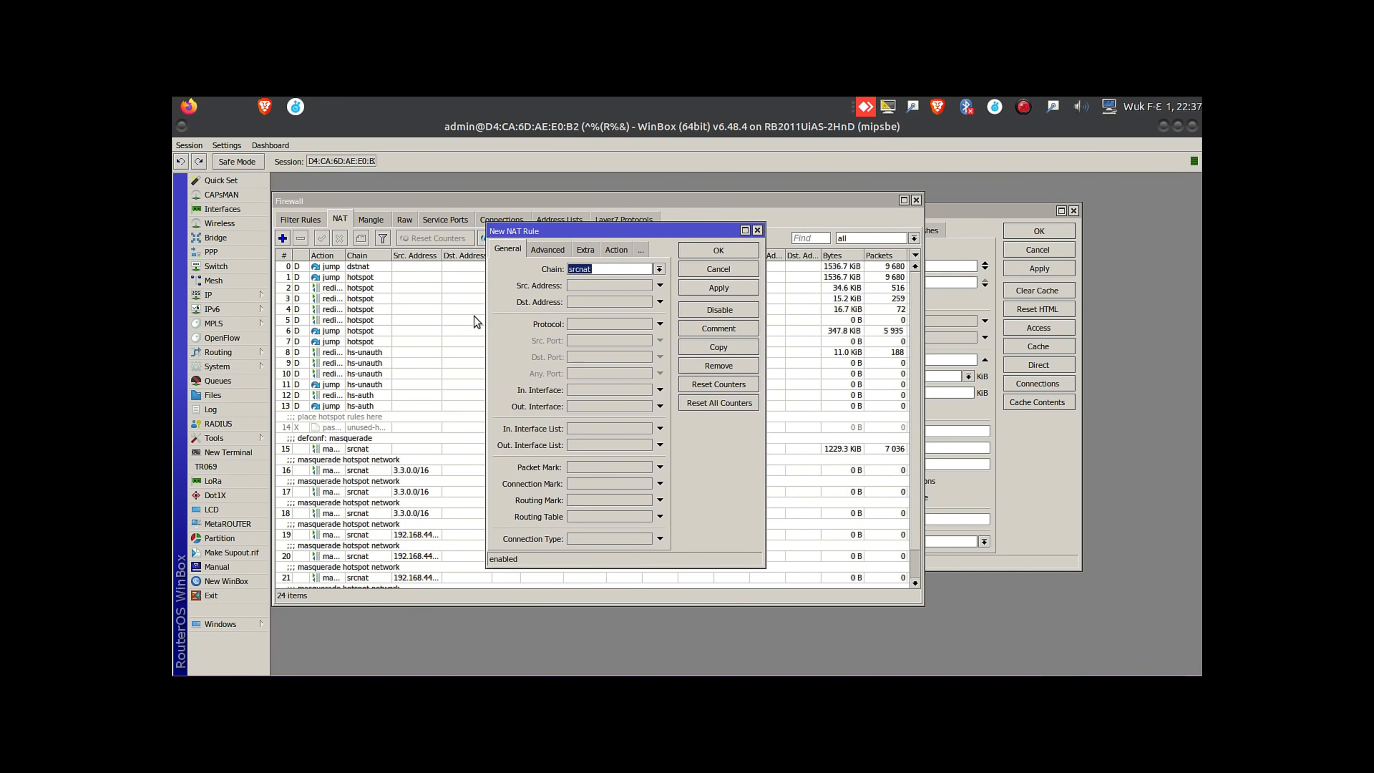
left_click_drag(484, 320, 357, 311)
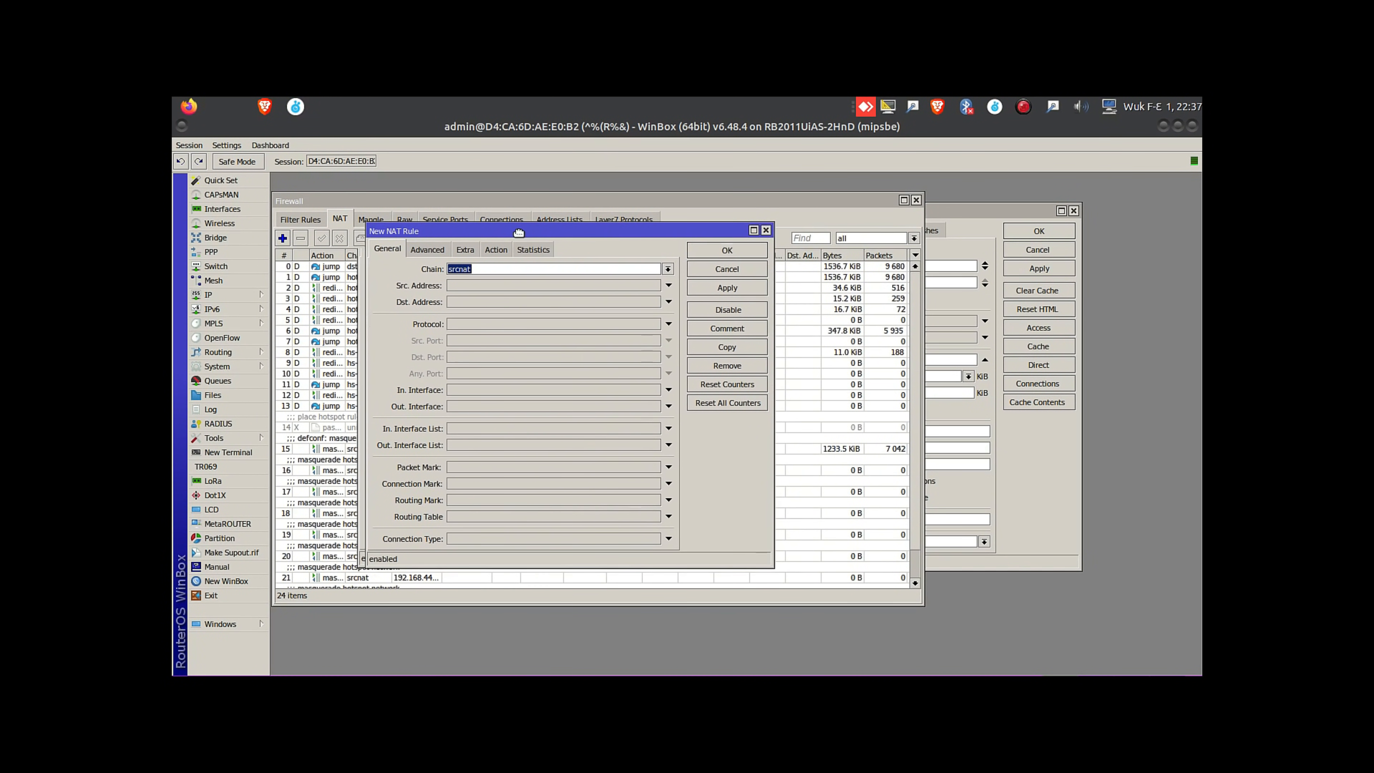
left_click_drag(499, 230, 593, 244)
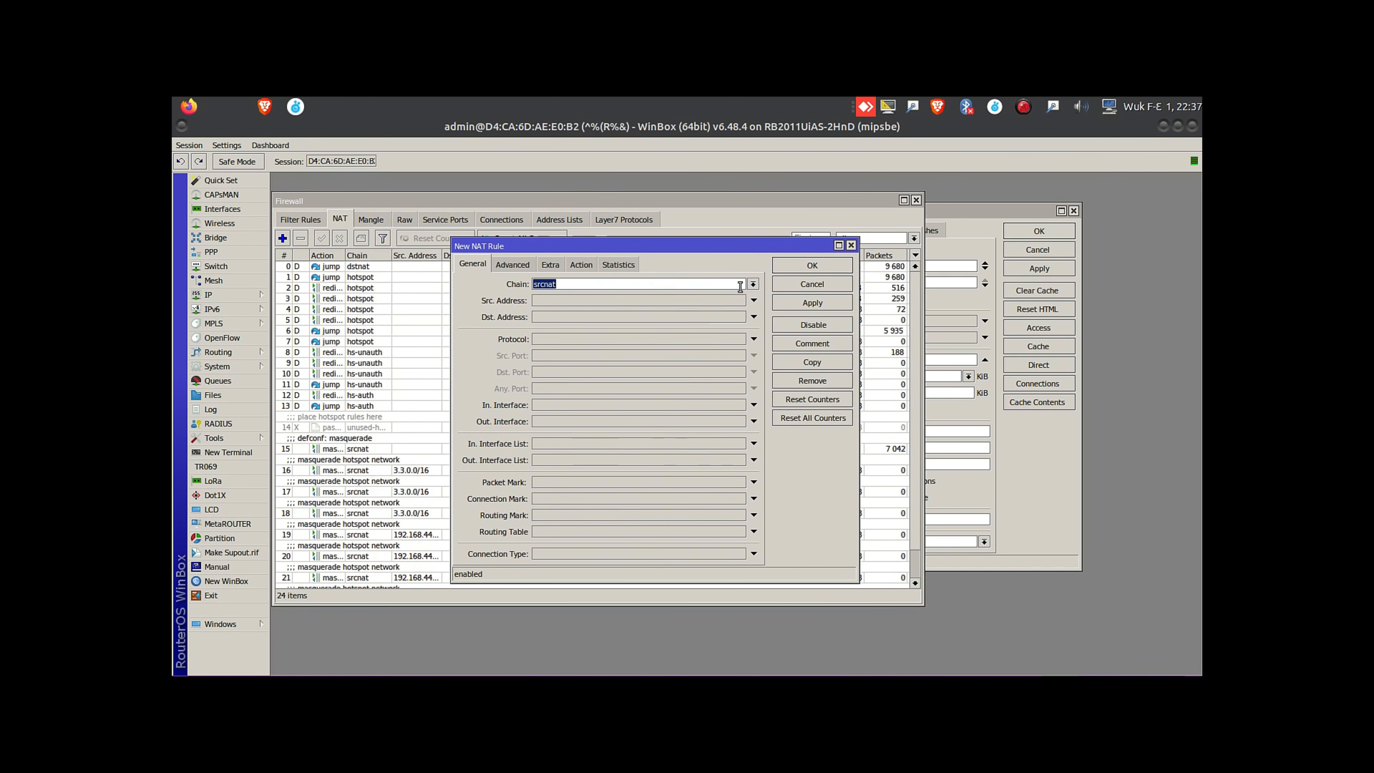
left_click(756, 285)
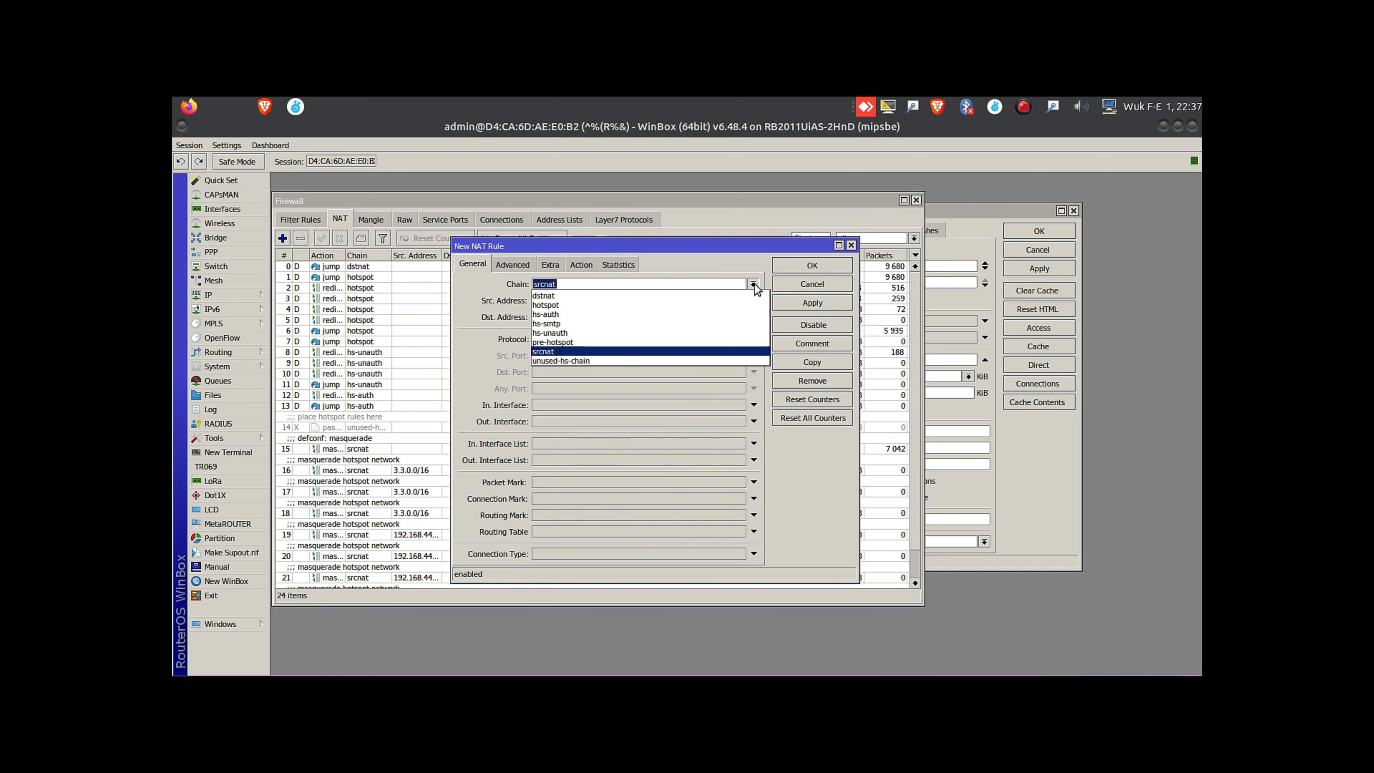
left_click(579, 295)
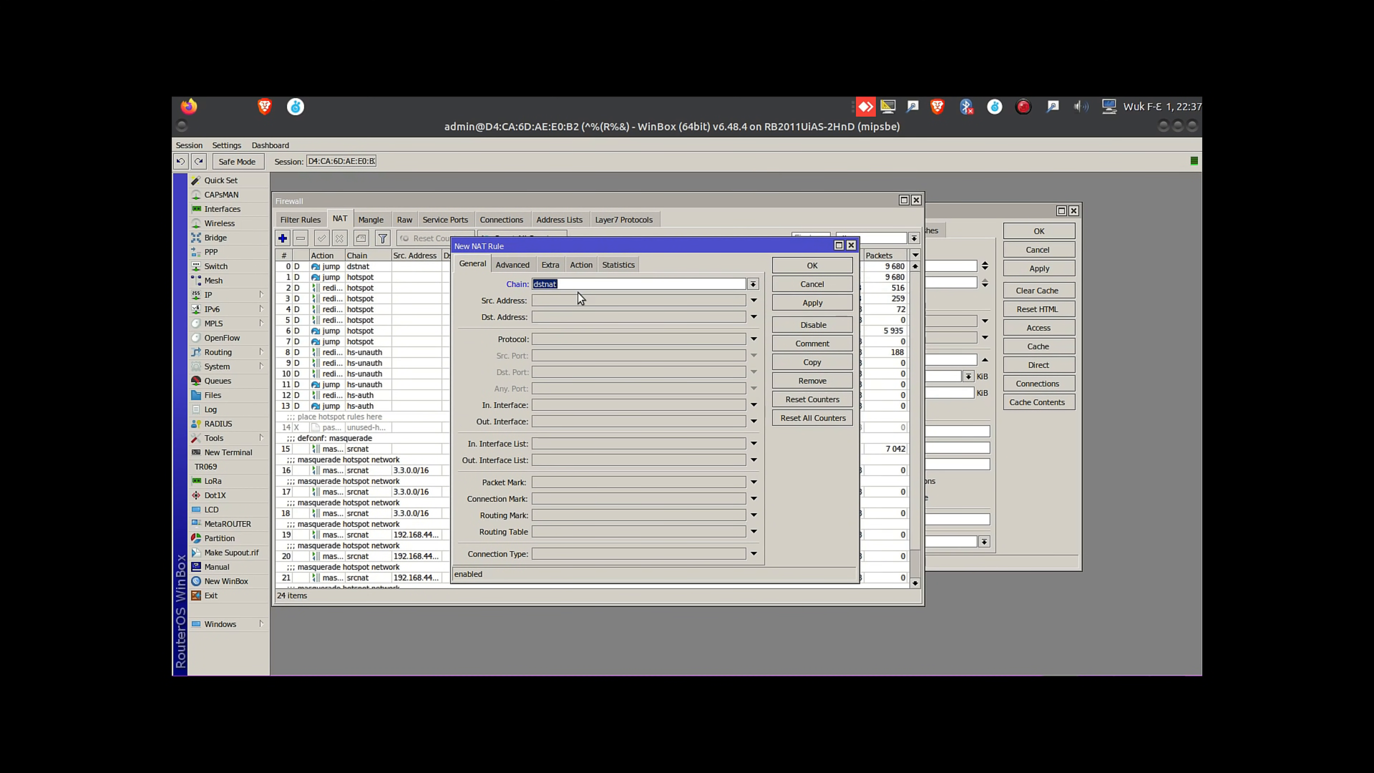
left_click(558, 341)
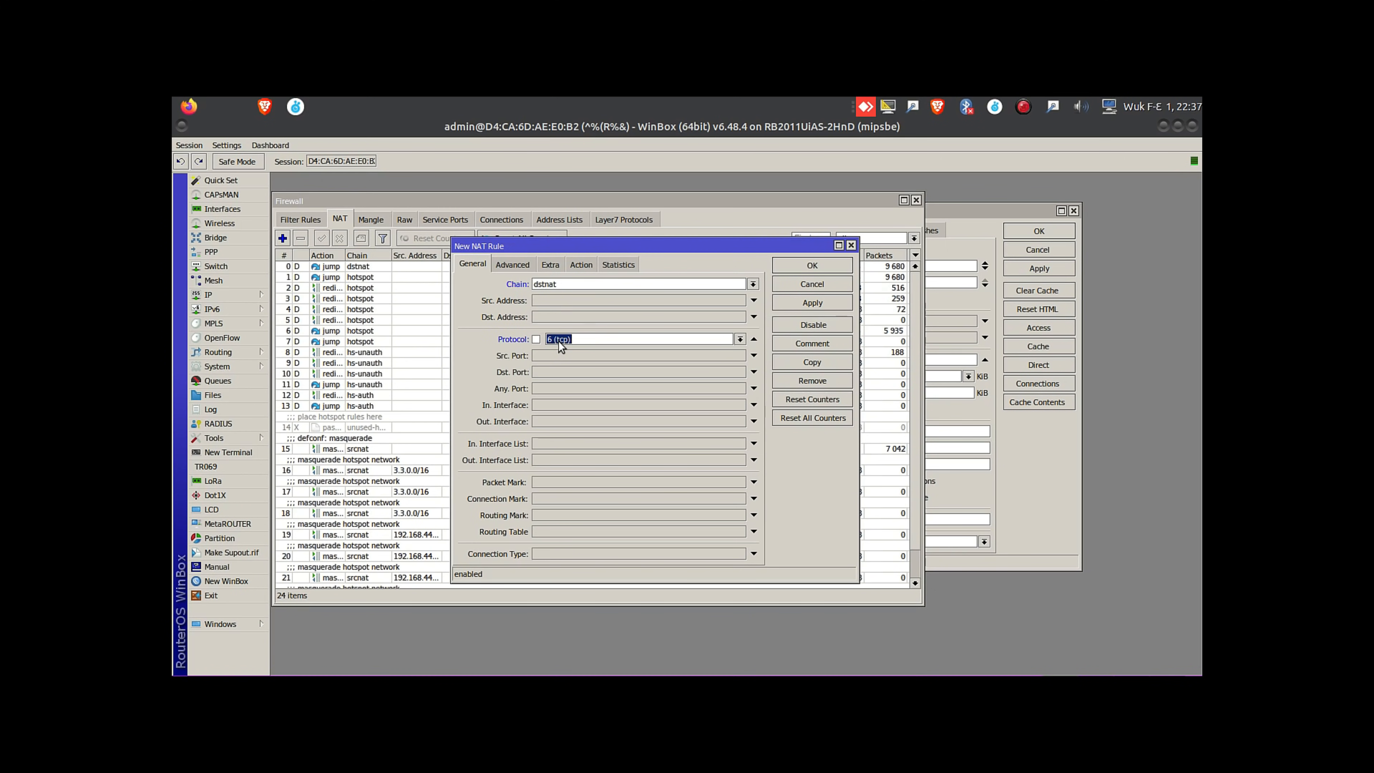
left_click(572, 371)
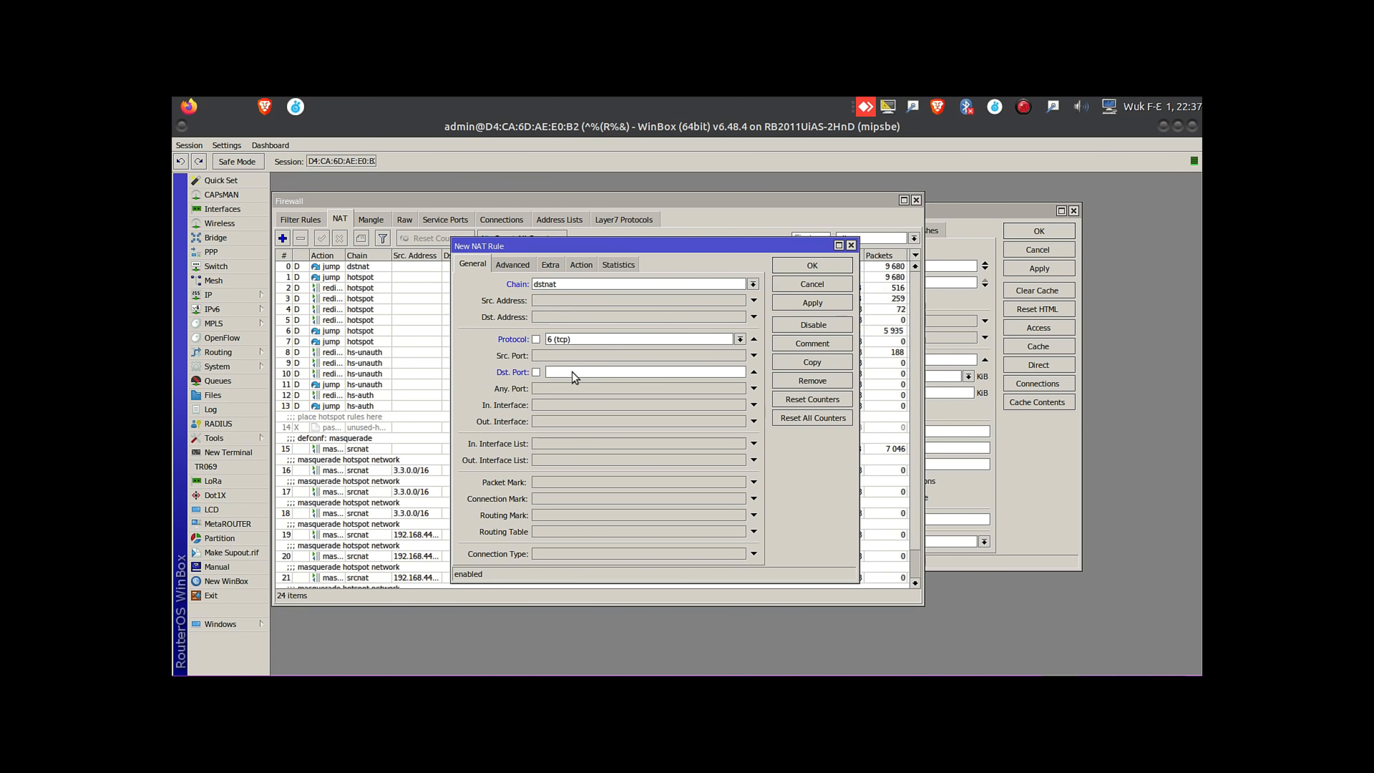
type("80")
Set the new NAT rule's action to redirect to port 8080 and save the rule.
left_click(579, 265)
left_click(547, 285)
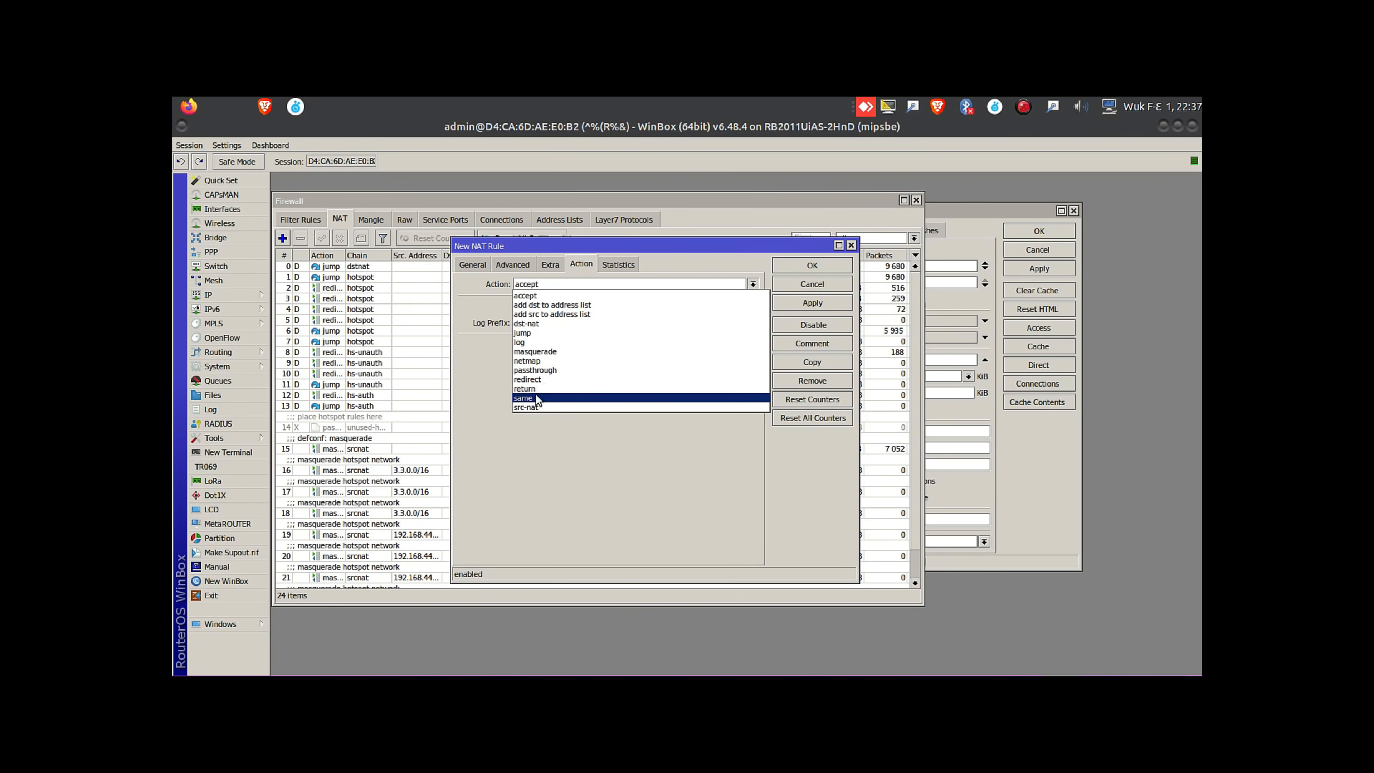
left_click(555, 378)
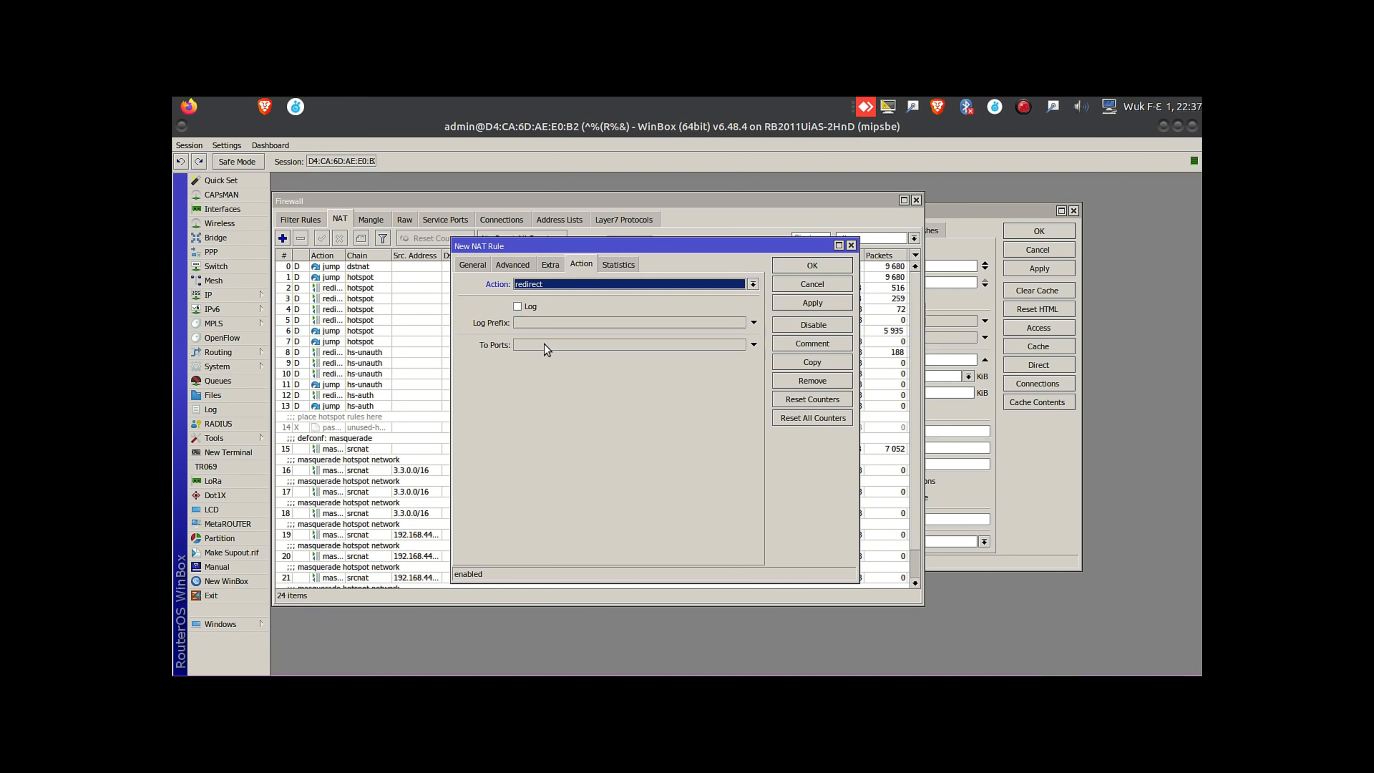
left_click(544, 344)
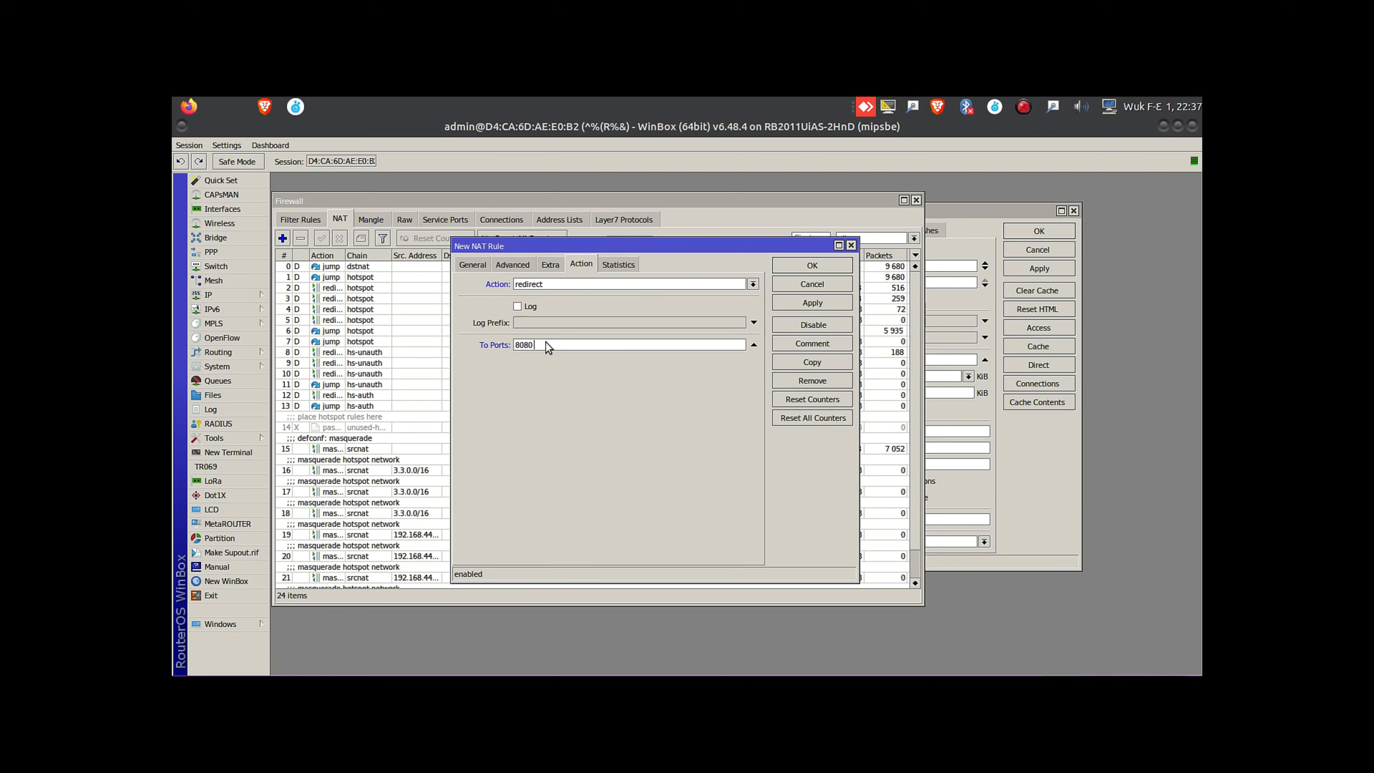
left_click(484, 267)
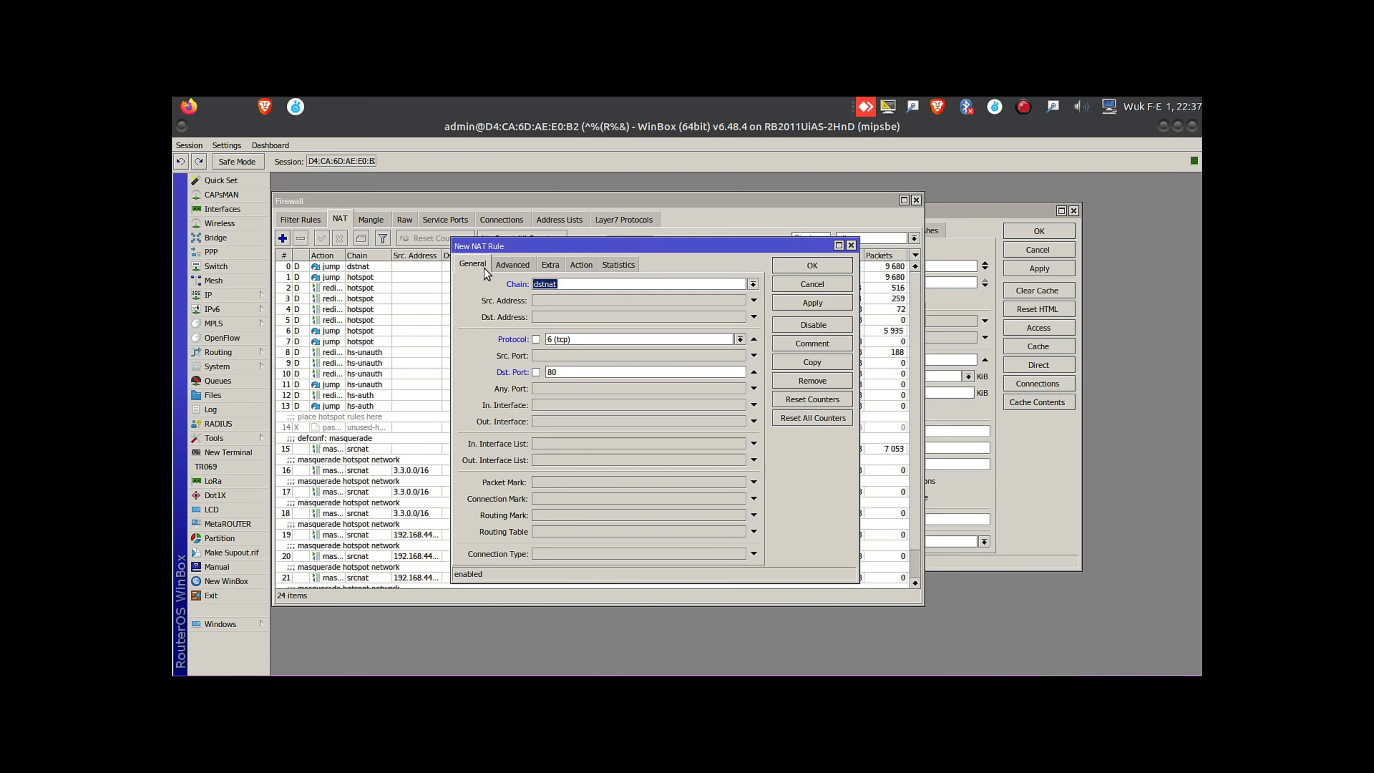
left_click(587, 268)
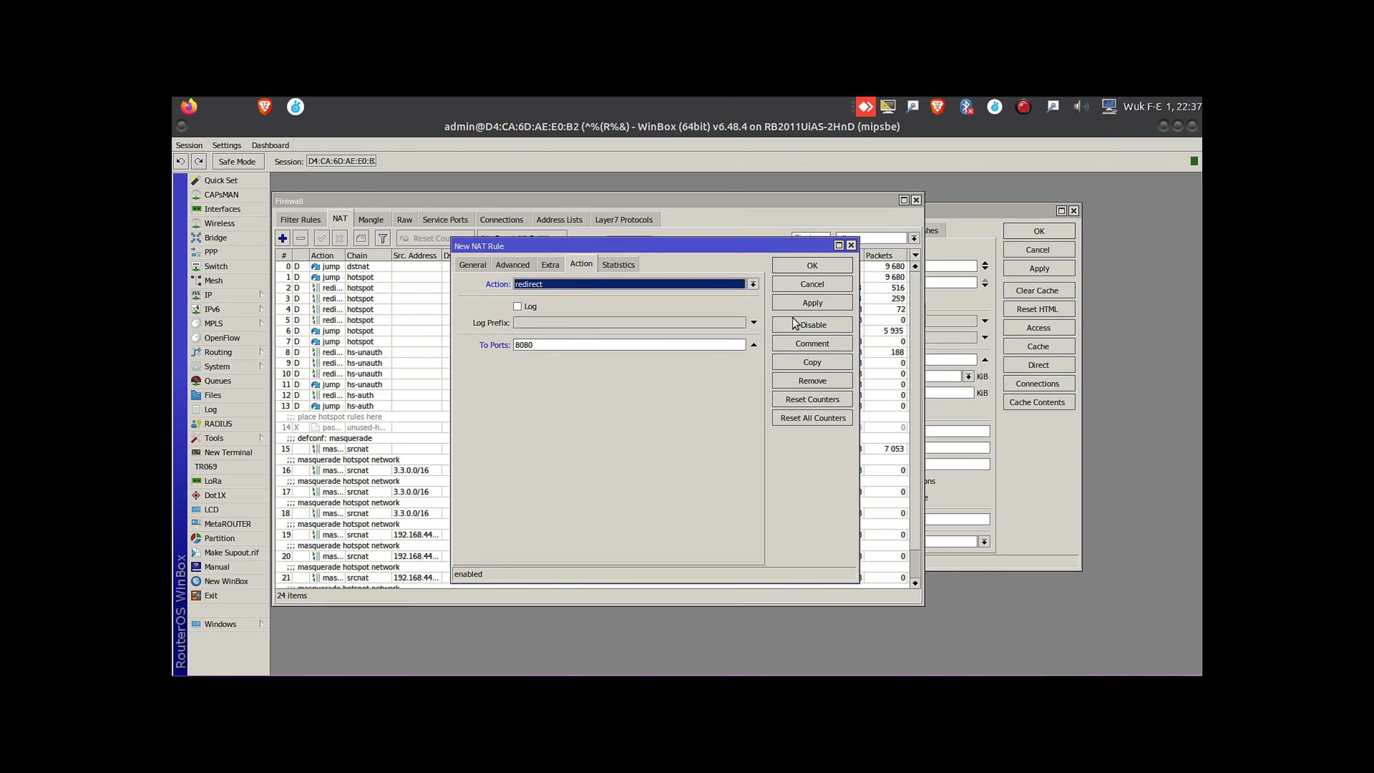
left_click(804, 308)
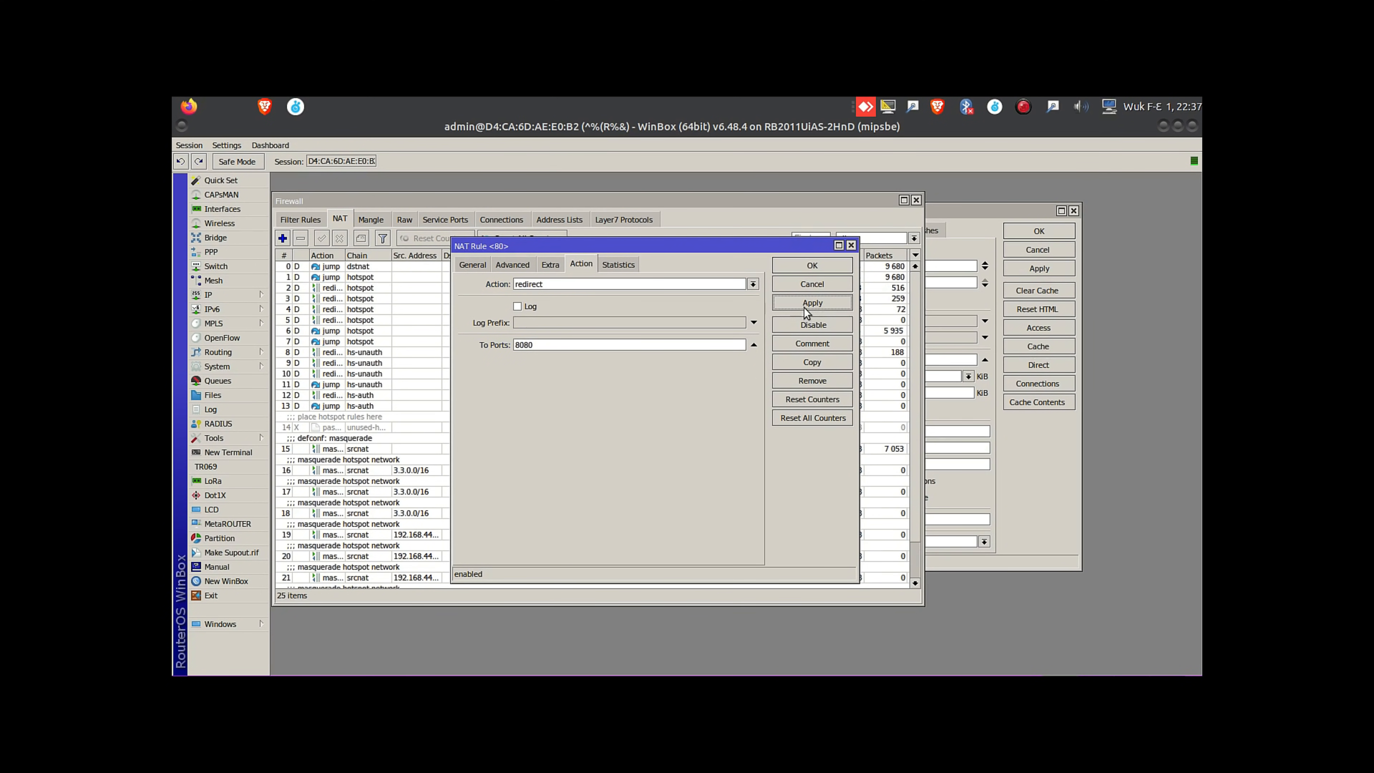
left_click(806, 266)
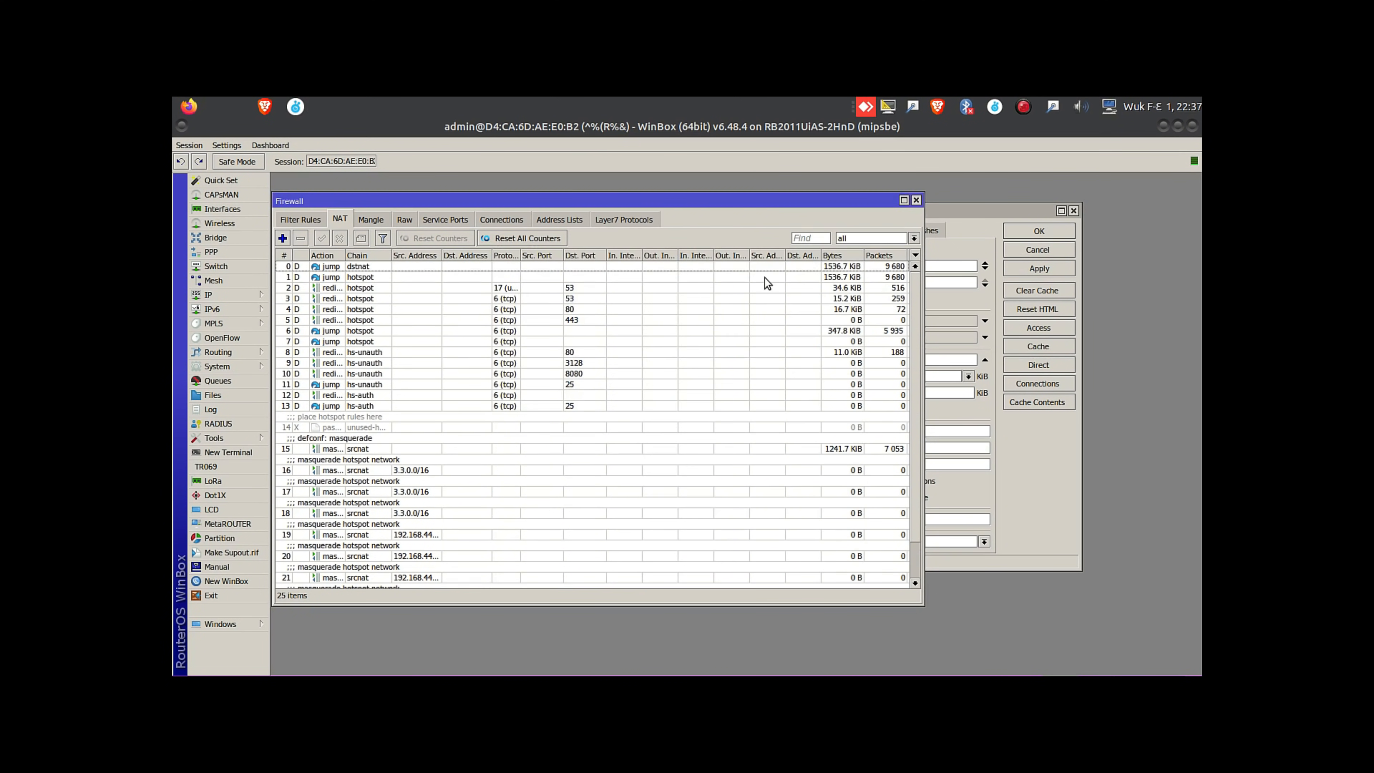
Return to the Web Proxy settings and check the proxy's status.
left_click(1018, 473)
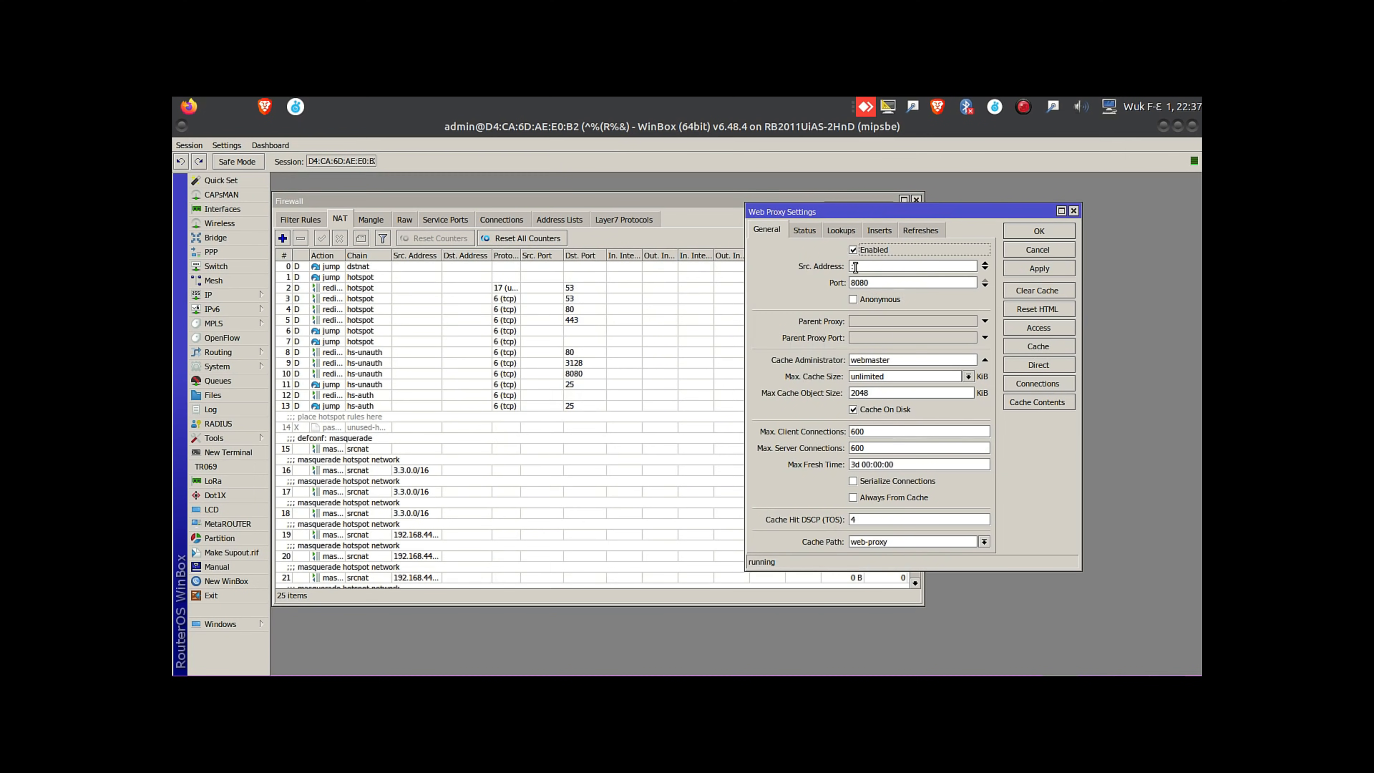
left_click(810, 234)
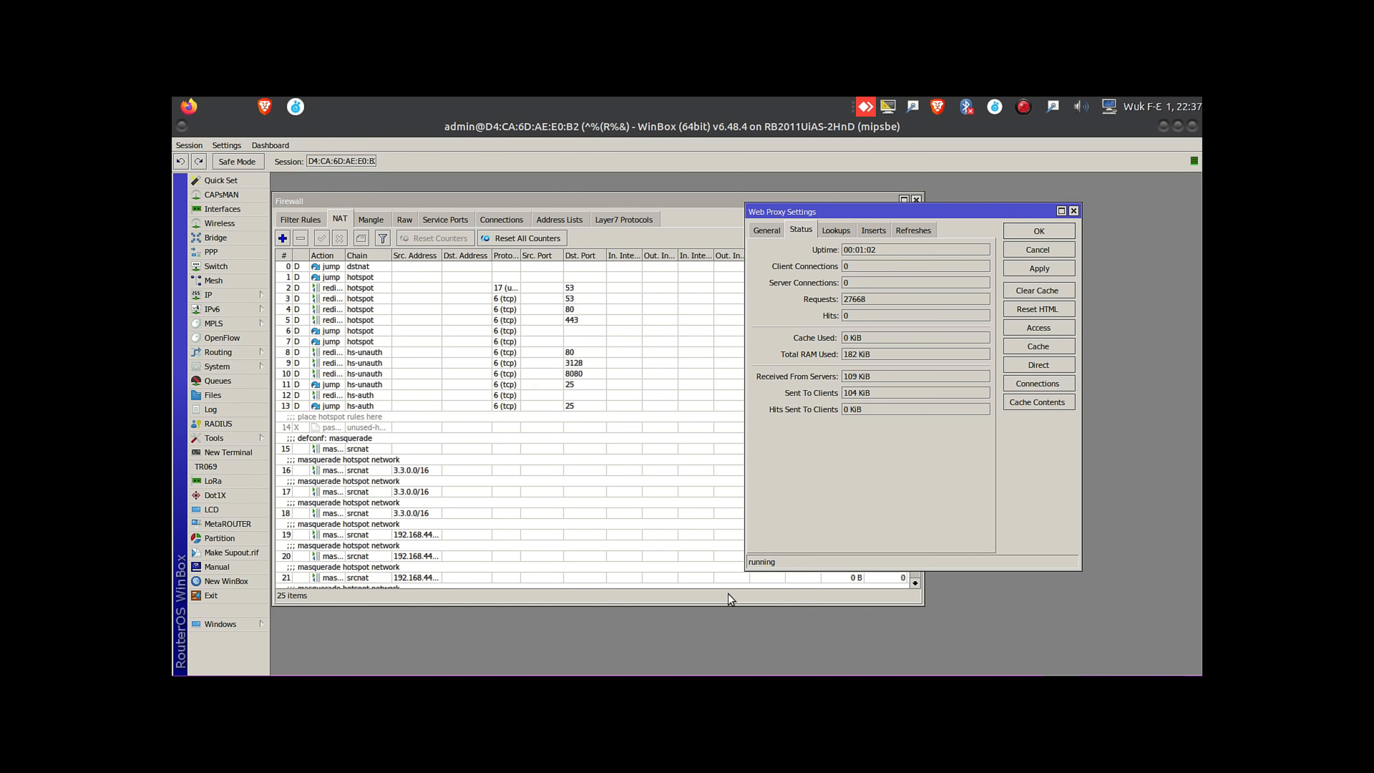
Switch to the Brave browser and open ghanaweb.com in a new tab to generate web traffic.
mouse_move(504, 675)
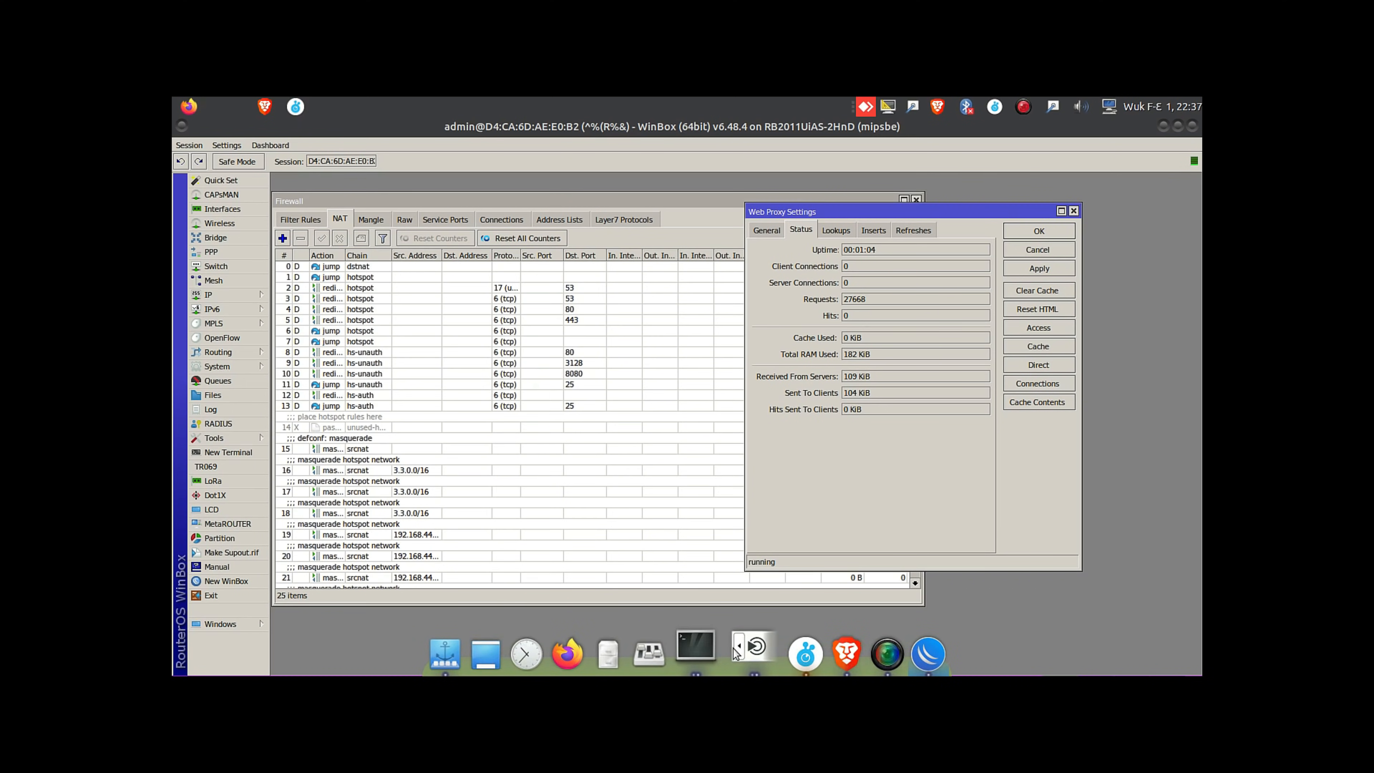
left_click(840, 652)
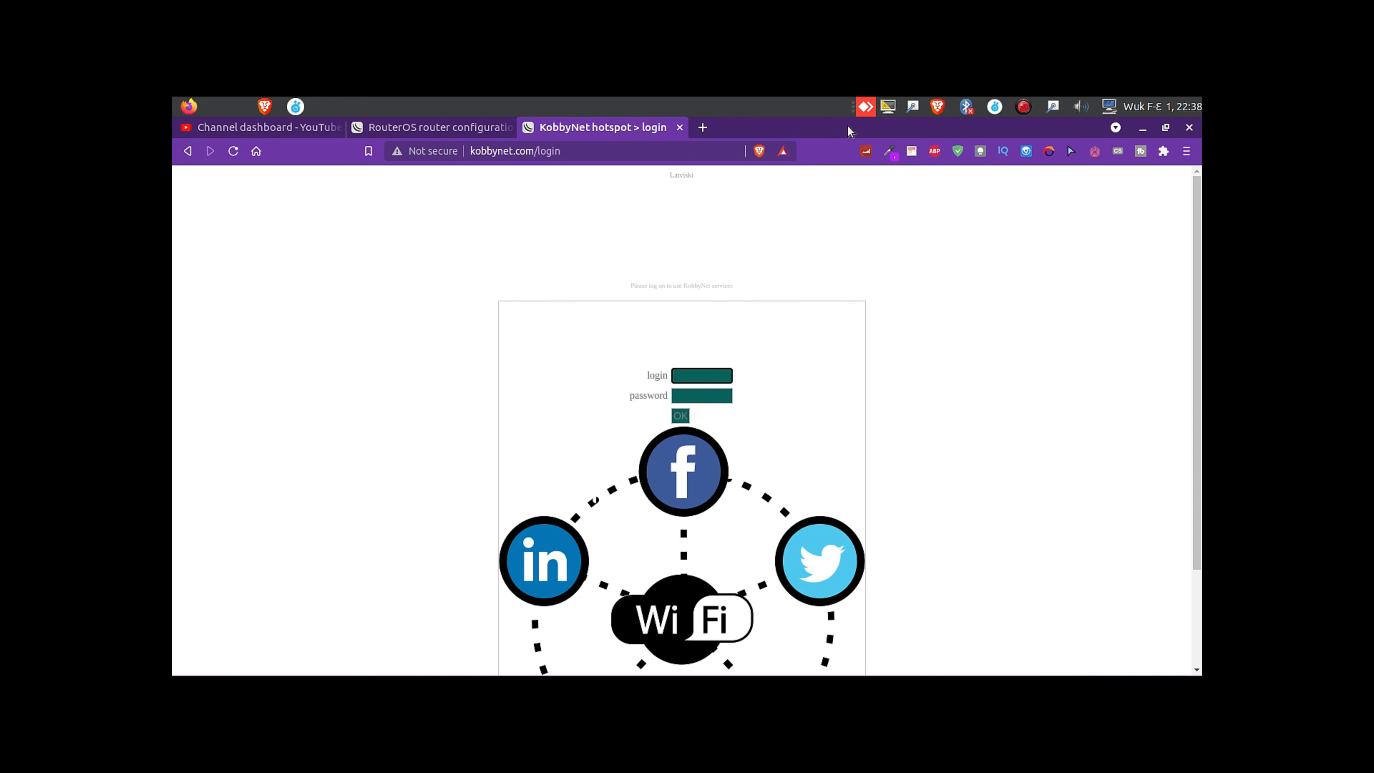
left_click(702, 127)
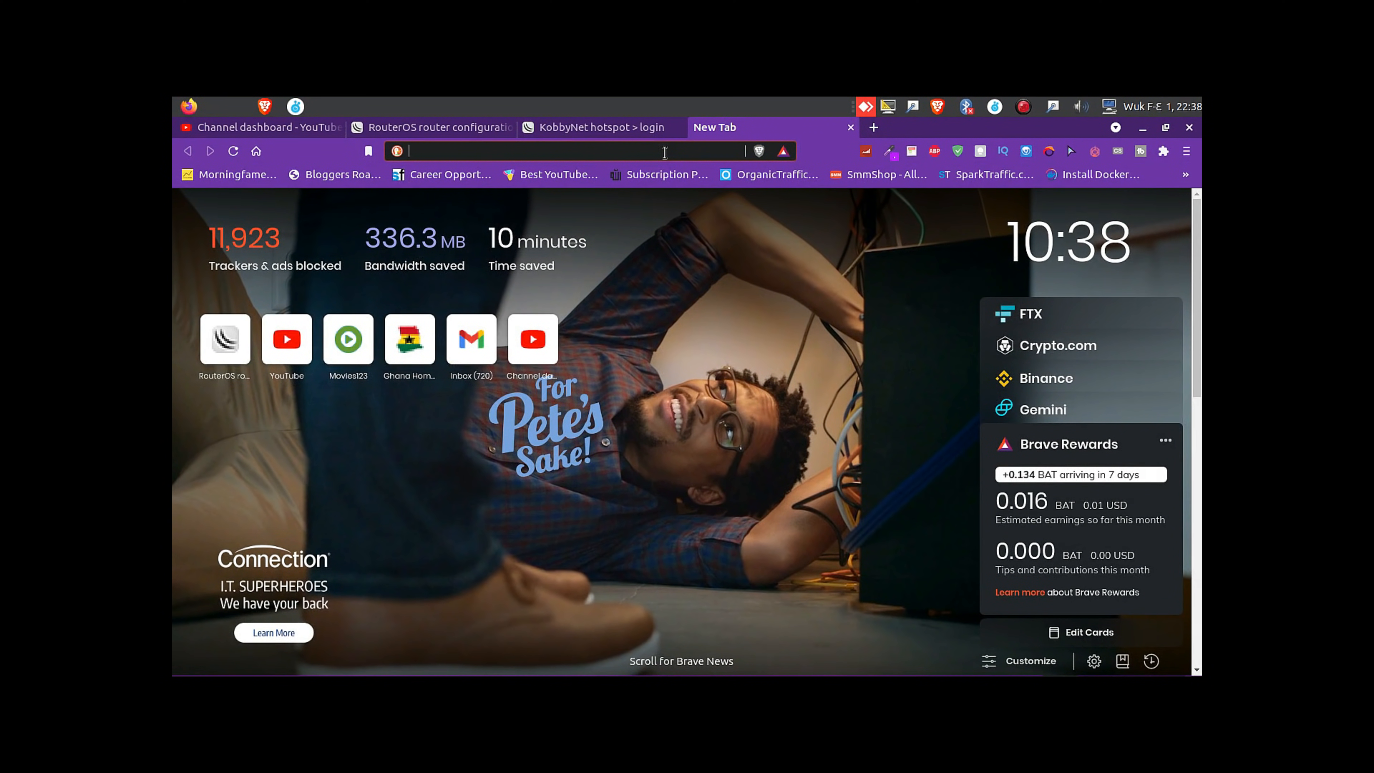
type("ghanaweb.com")
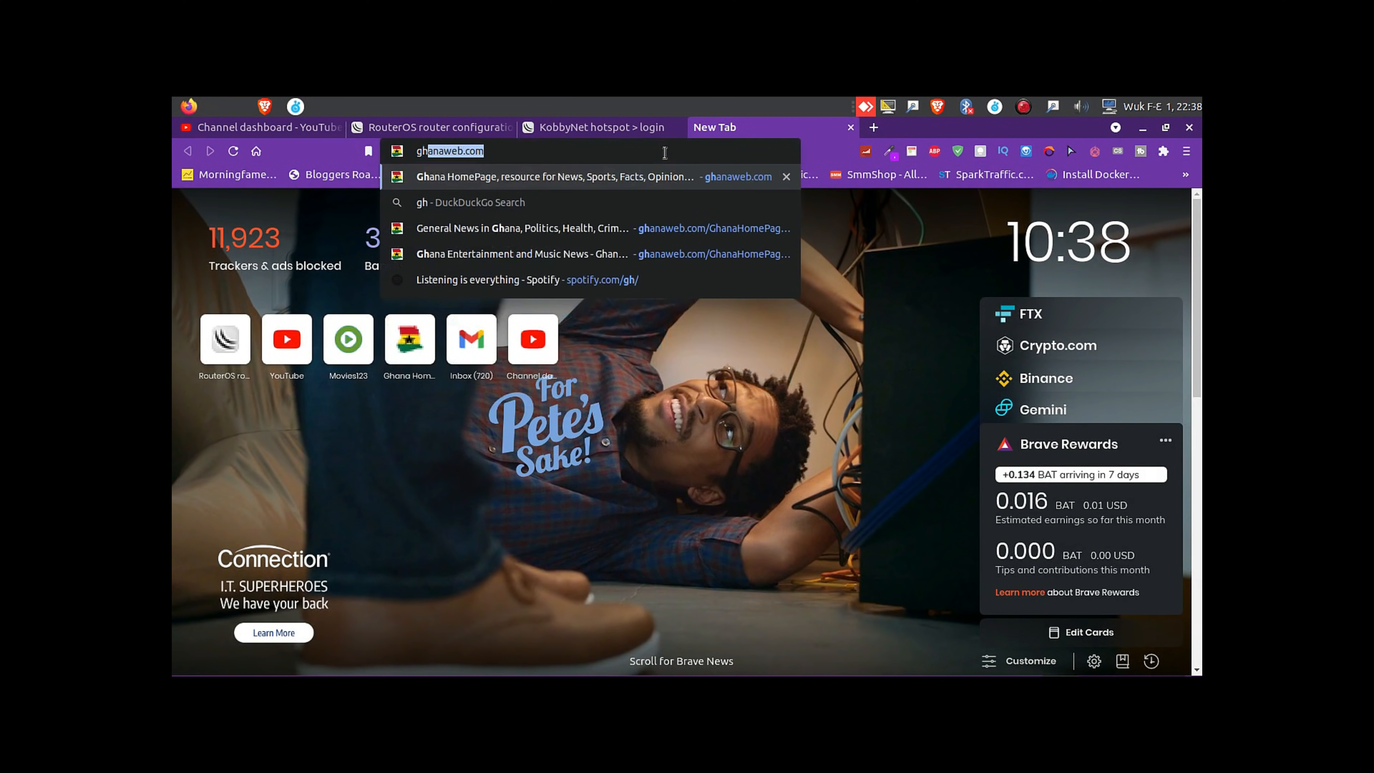
key("Return")
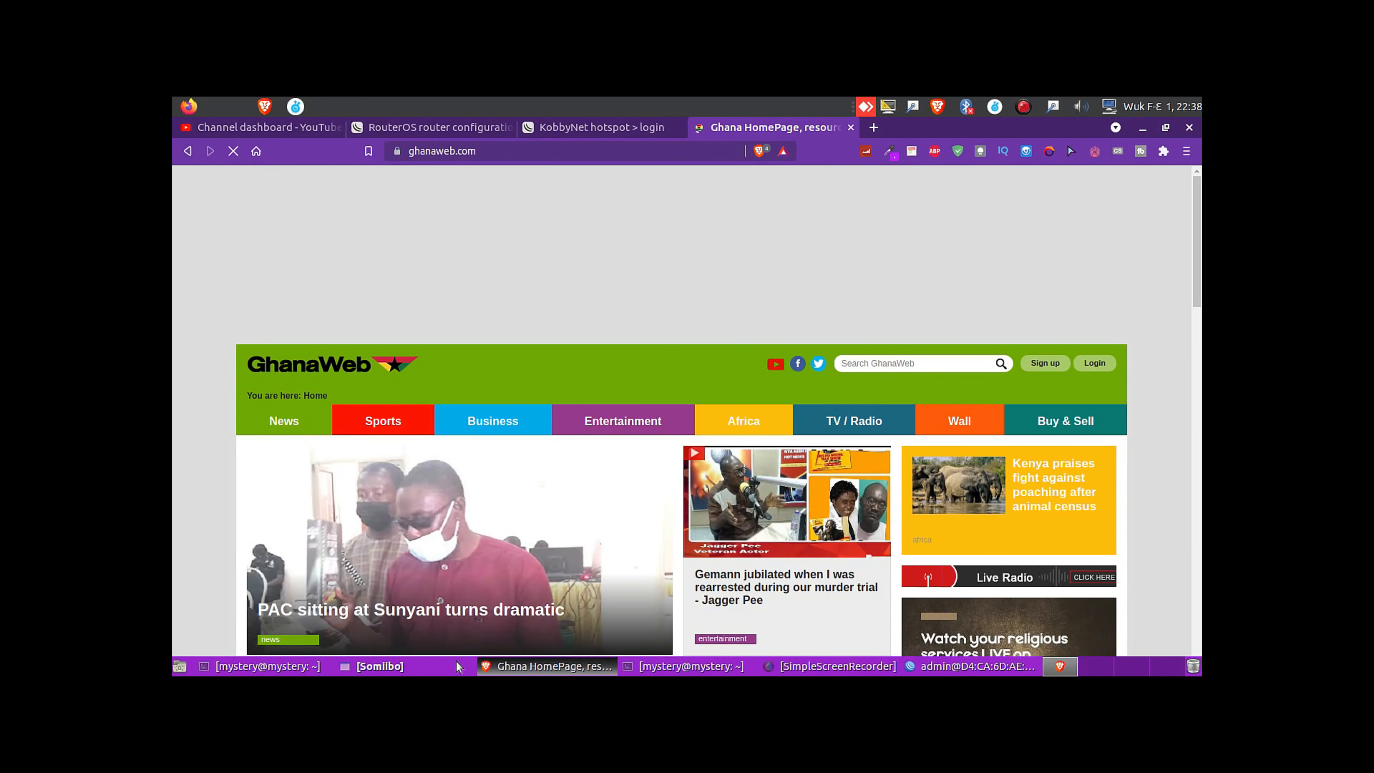
Return to WinBox, widen the Web Proxy Settings window and check its lookups, inserts, refreshes and status statistics.
left_click(942, 668)
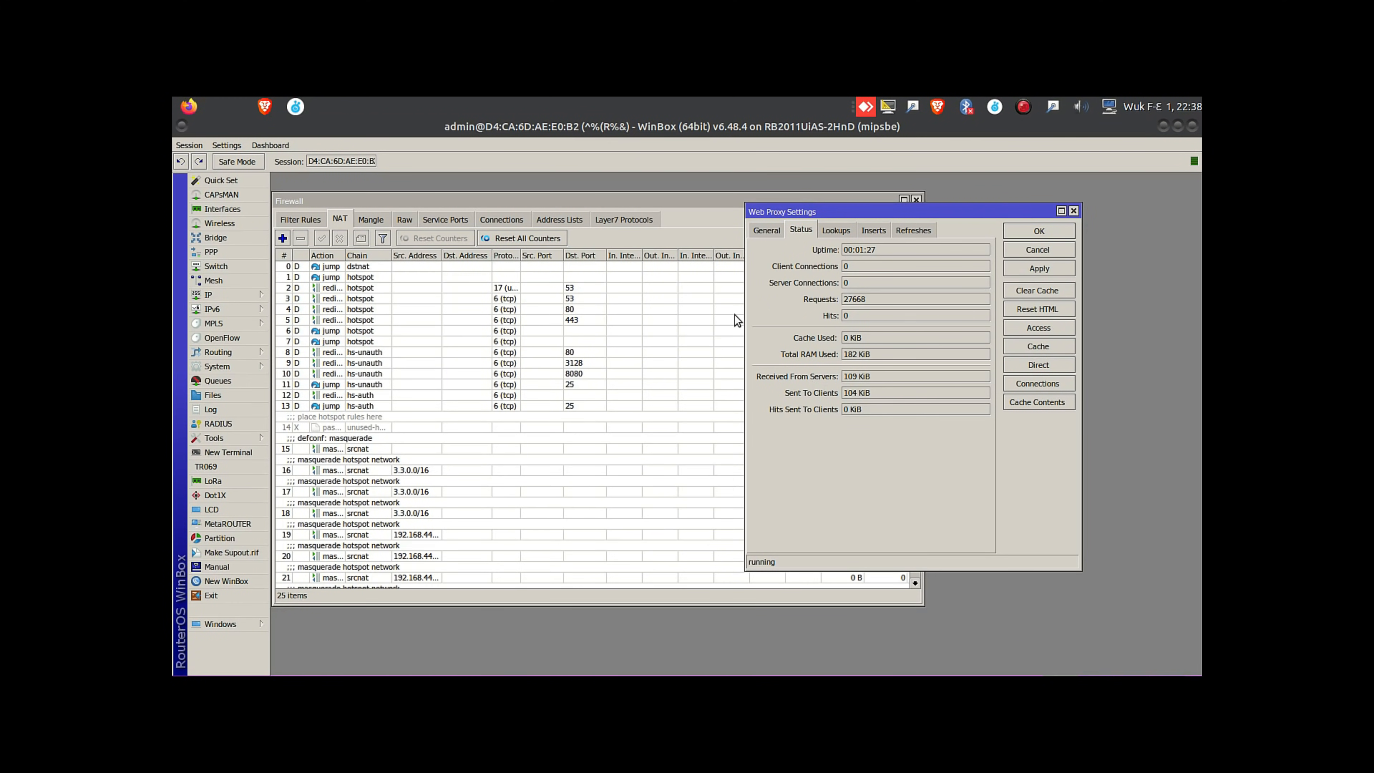
left_click_drag(745, 320, 661, 322)
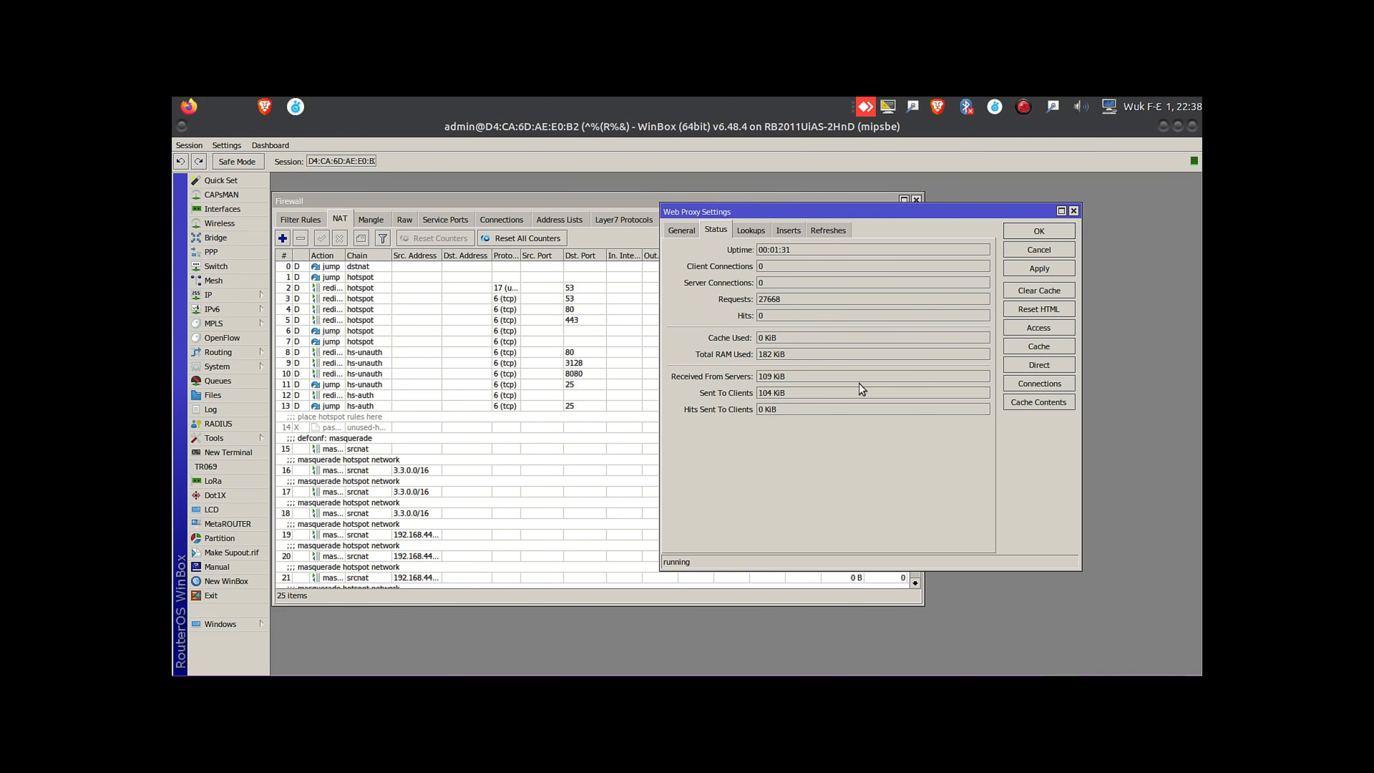
left_click(749, 232)
left_click(788, 230)
left_click(828, 231)
left_click(716, 230)
In Brave, open GhanaWeb's Entertainment section and load sputniknews.com in a new tab.
mouse_move(702, 672)
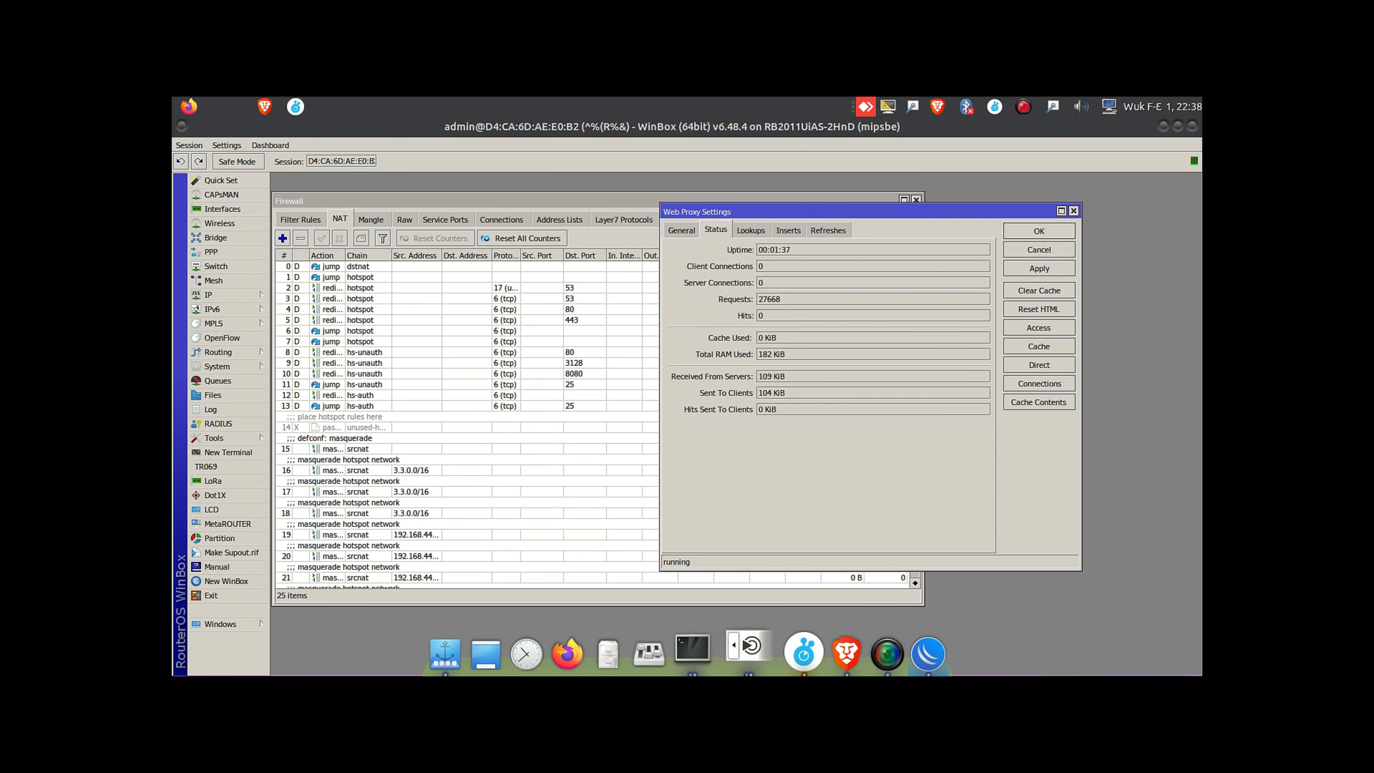
left_click(829, 650)
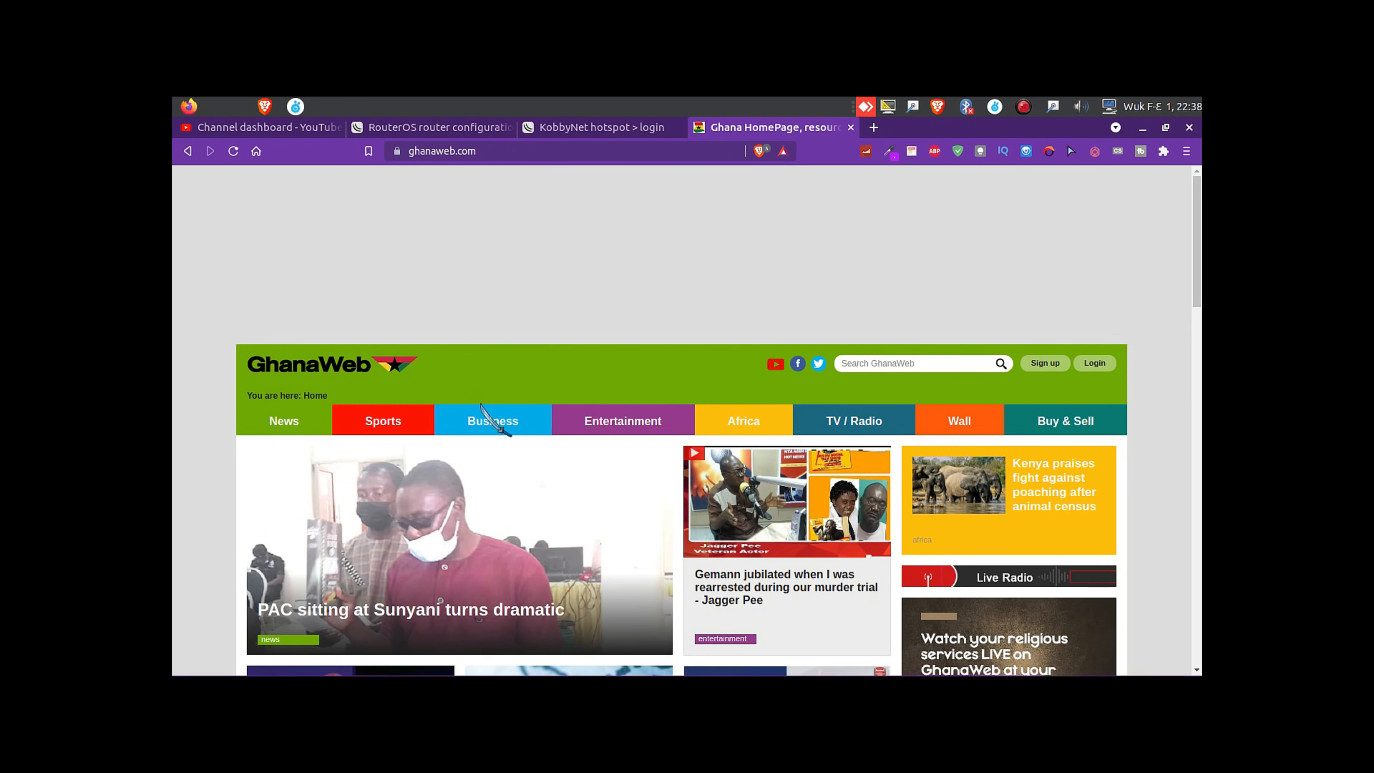
left_click(617, 422)
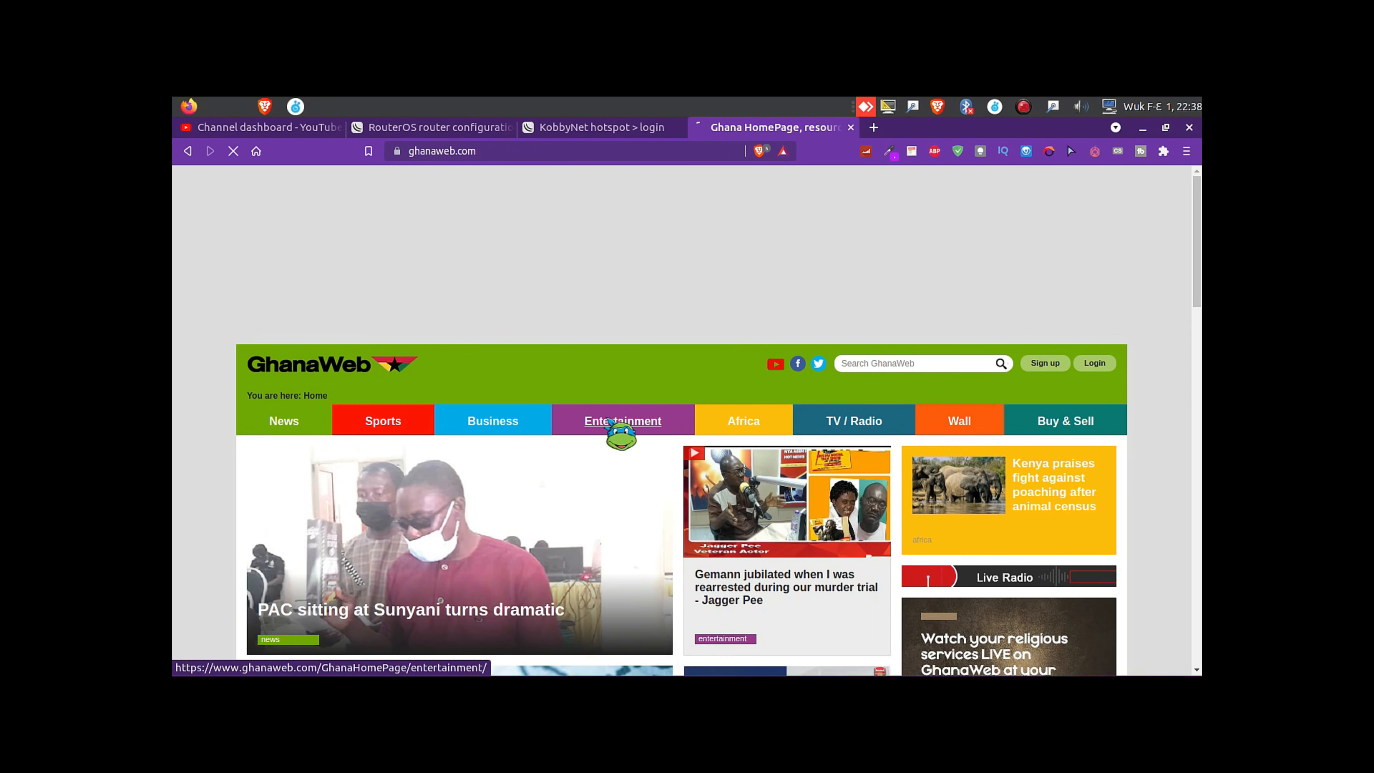
key("ctrl+t")
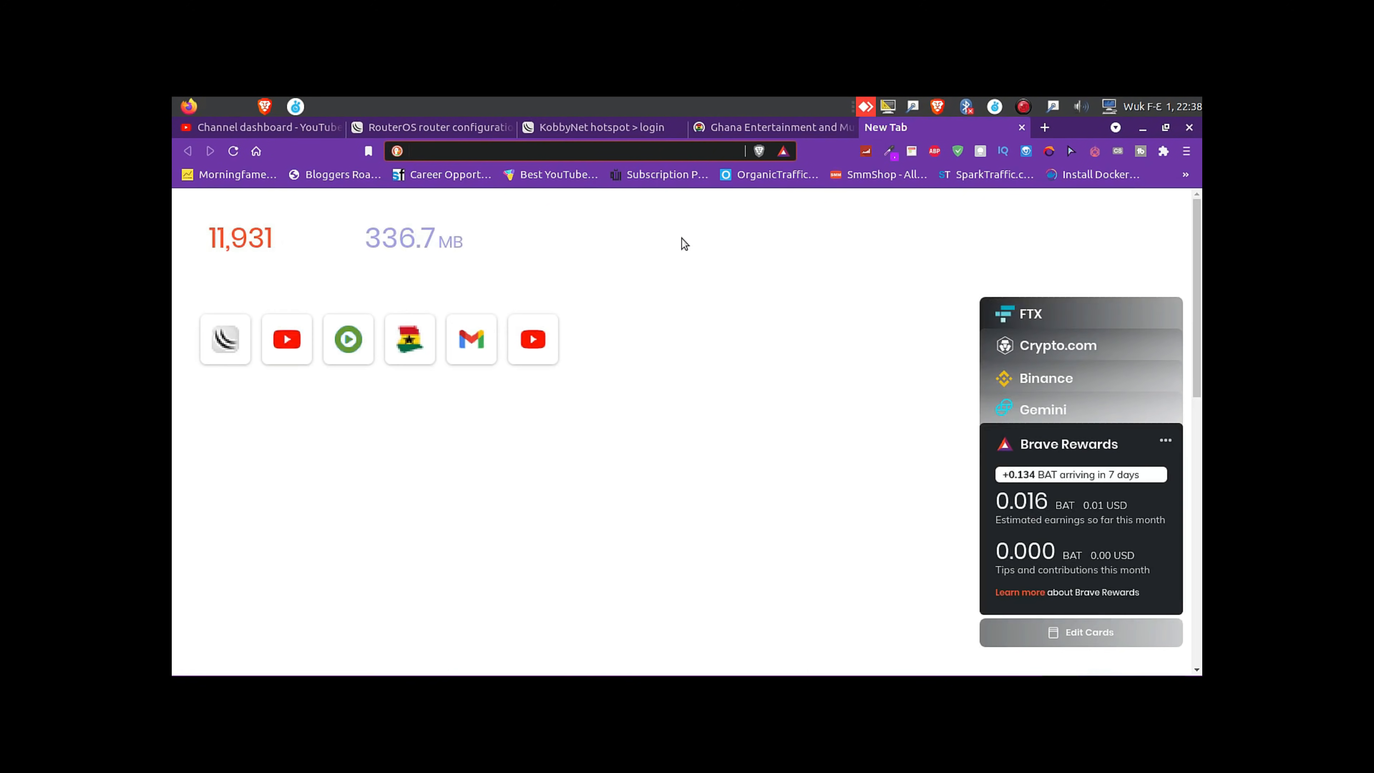
type("sput")
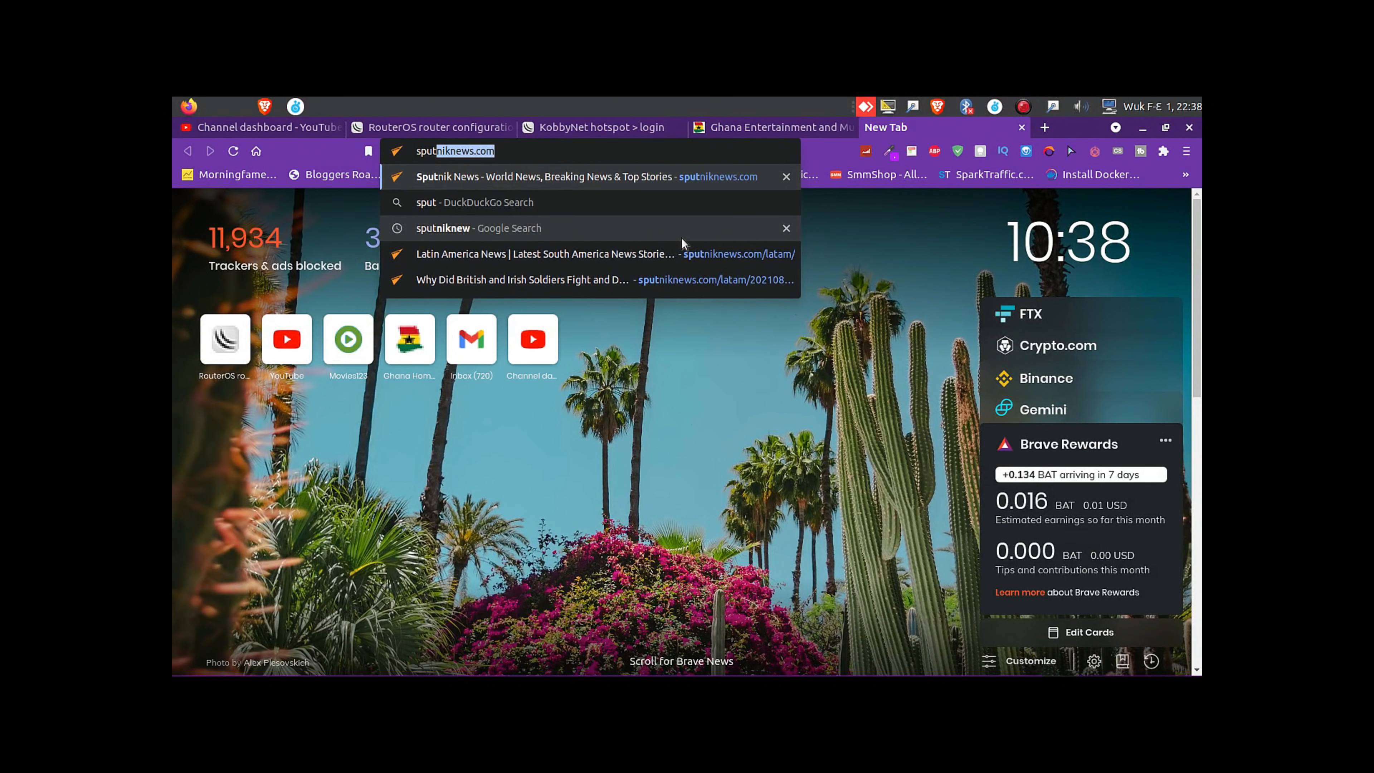
key("Return")
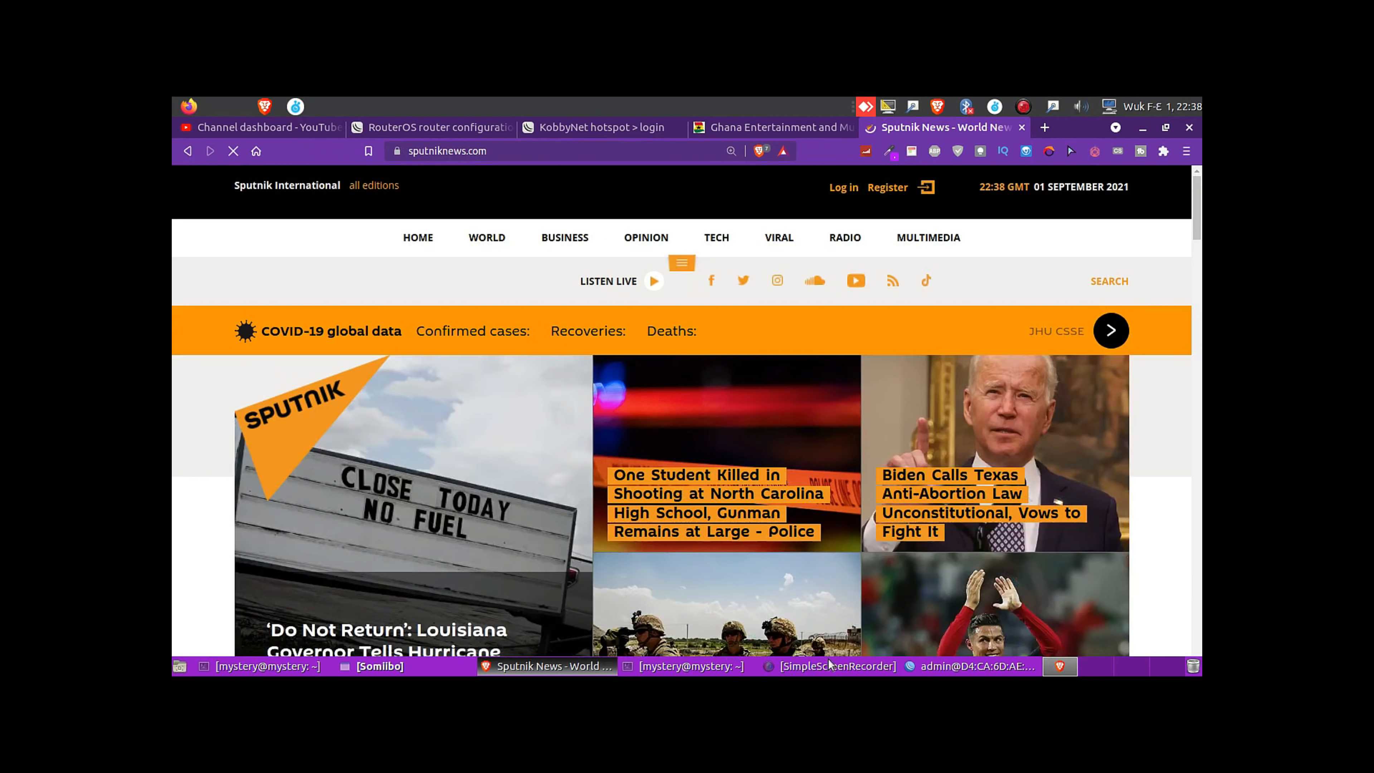
Return to WinBox, move the Web Proxy Settings window aside and bring the end of the NAT rule list into view.
left_click(952, 667)
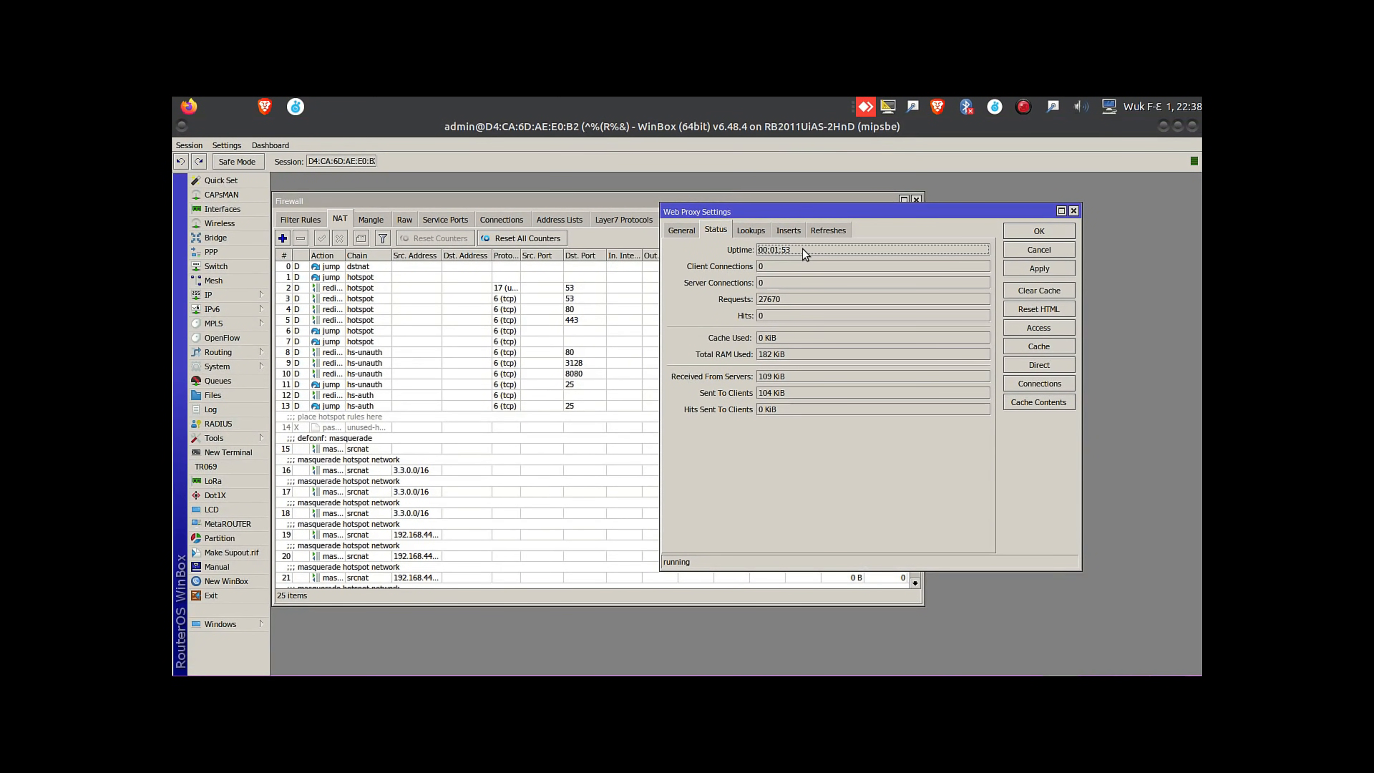
left_click_drag(762, 213, 879, 325)
left_click(452, 471)
left_click_drag(913, 411, 908, 547)
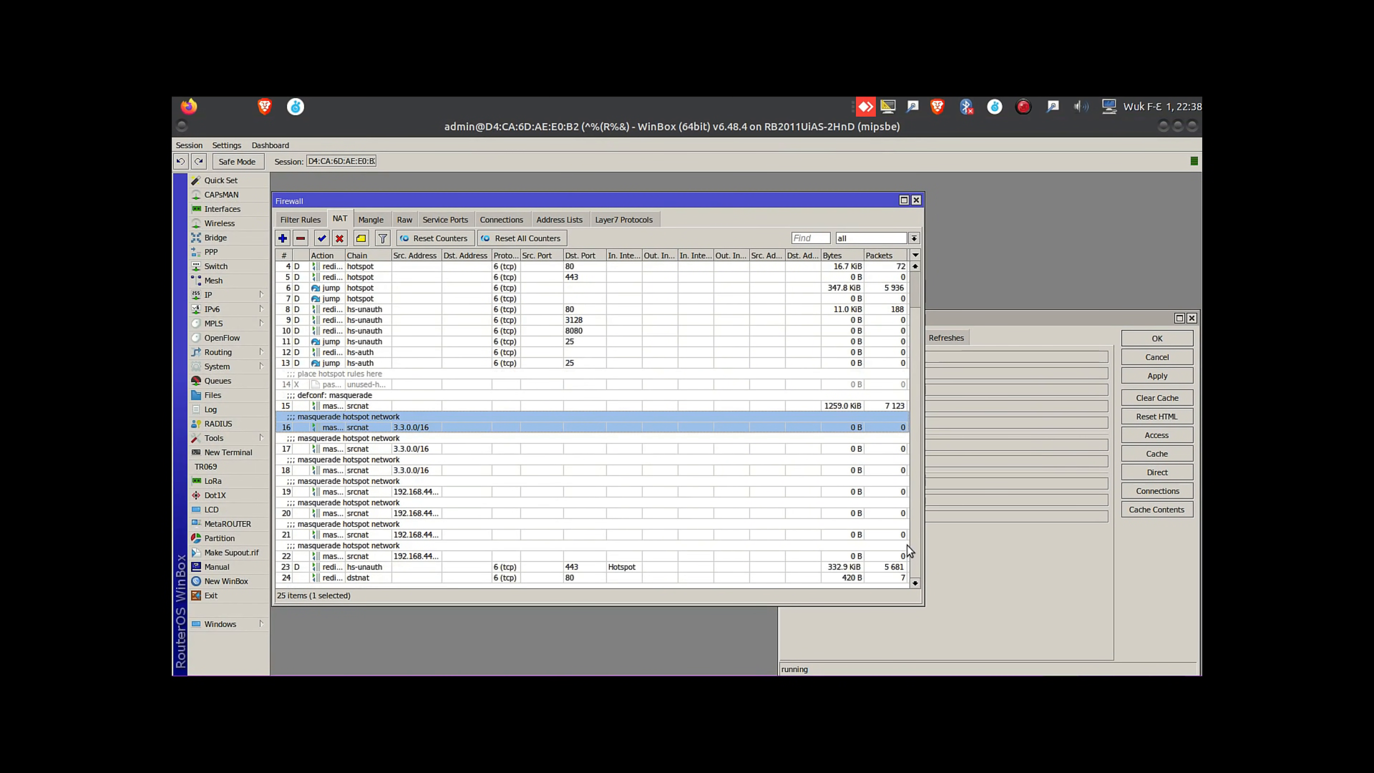
Add the comment CACHE_SERVER to the dstnat redirect rule for destination port 80.
left_click(459, 578)
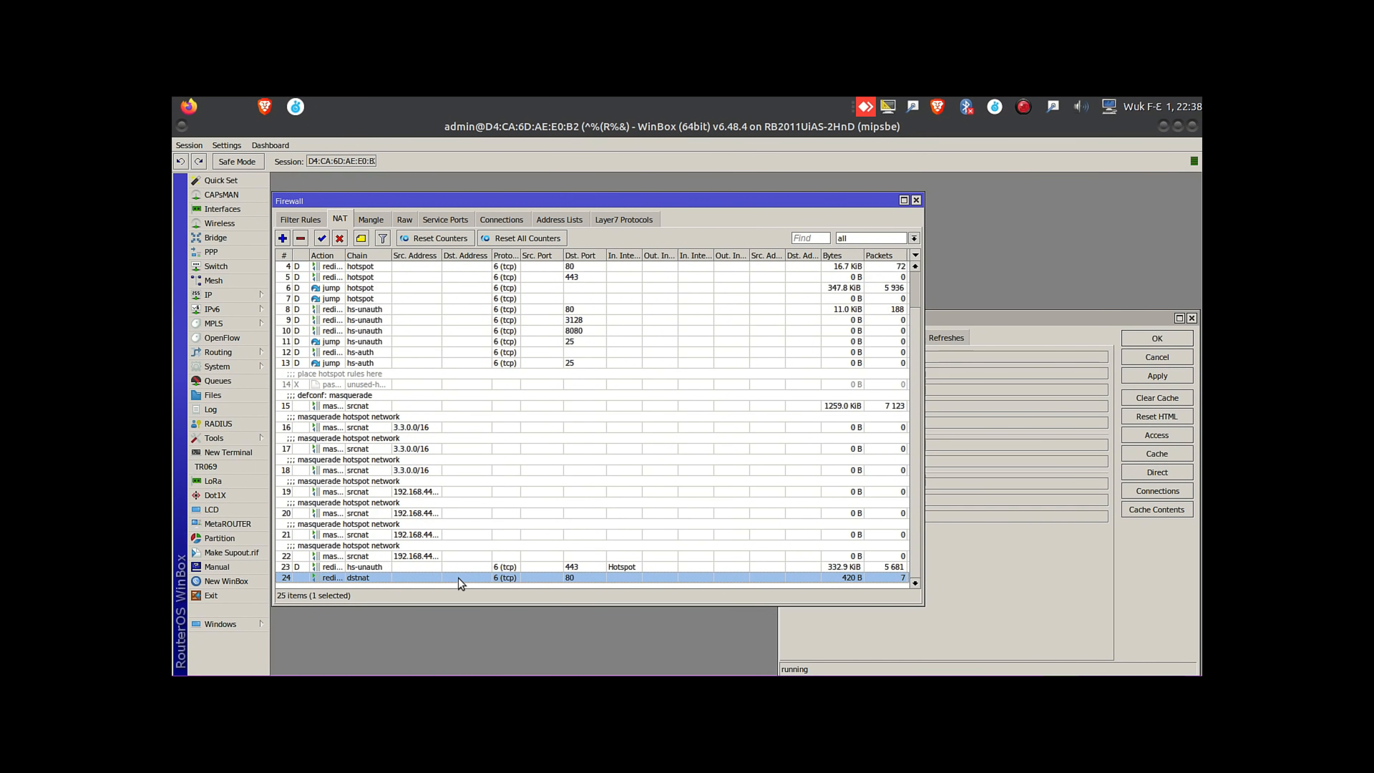
key("ctrl+m")
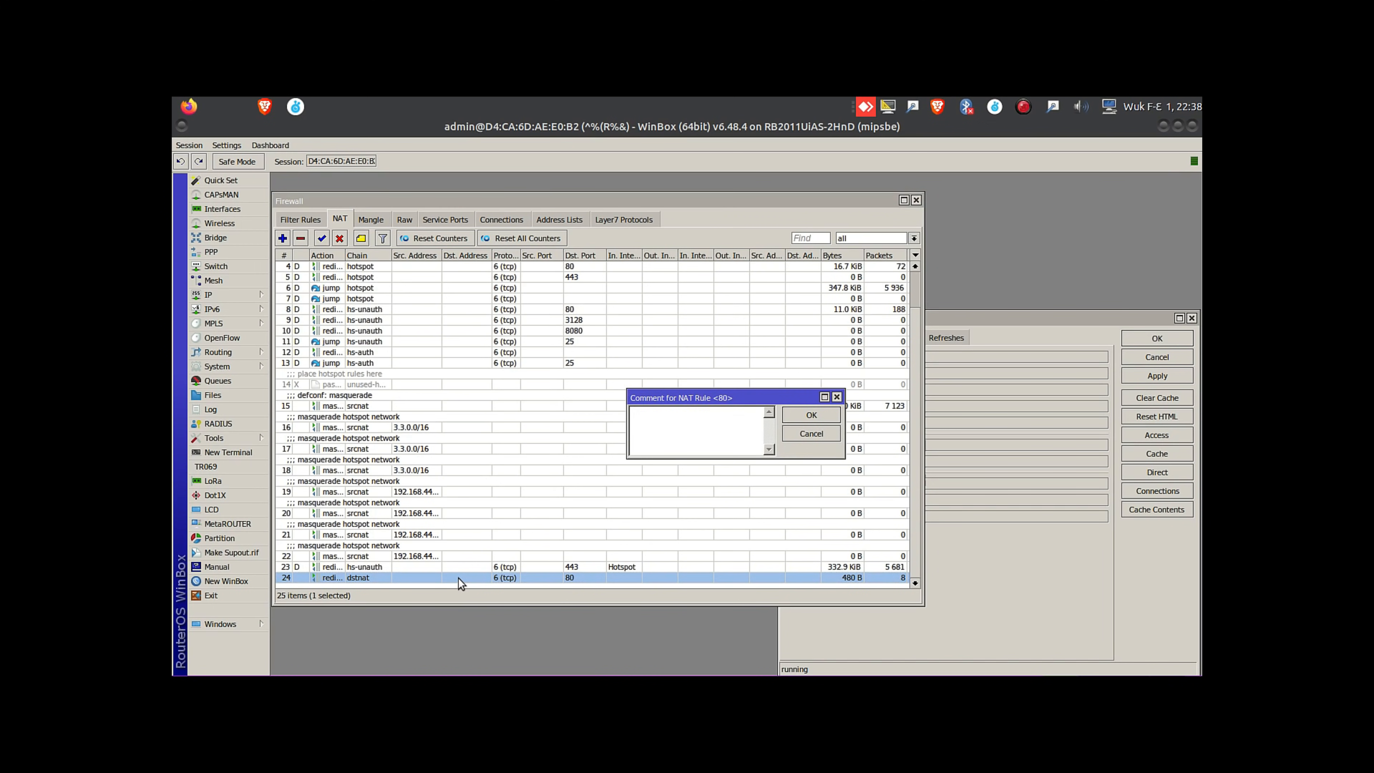
type("CACHE")
key("Return")
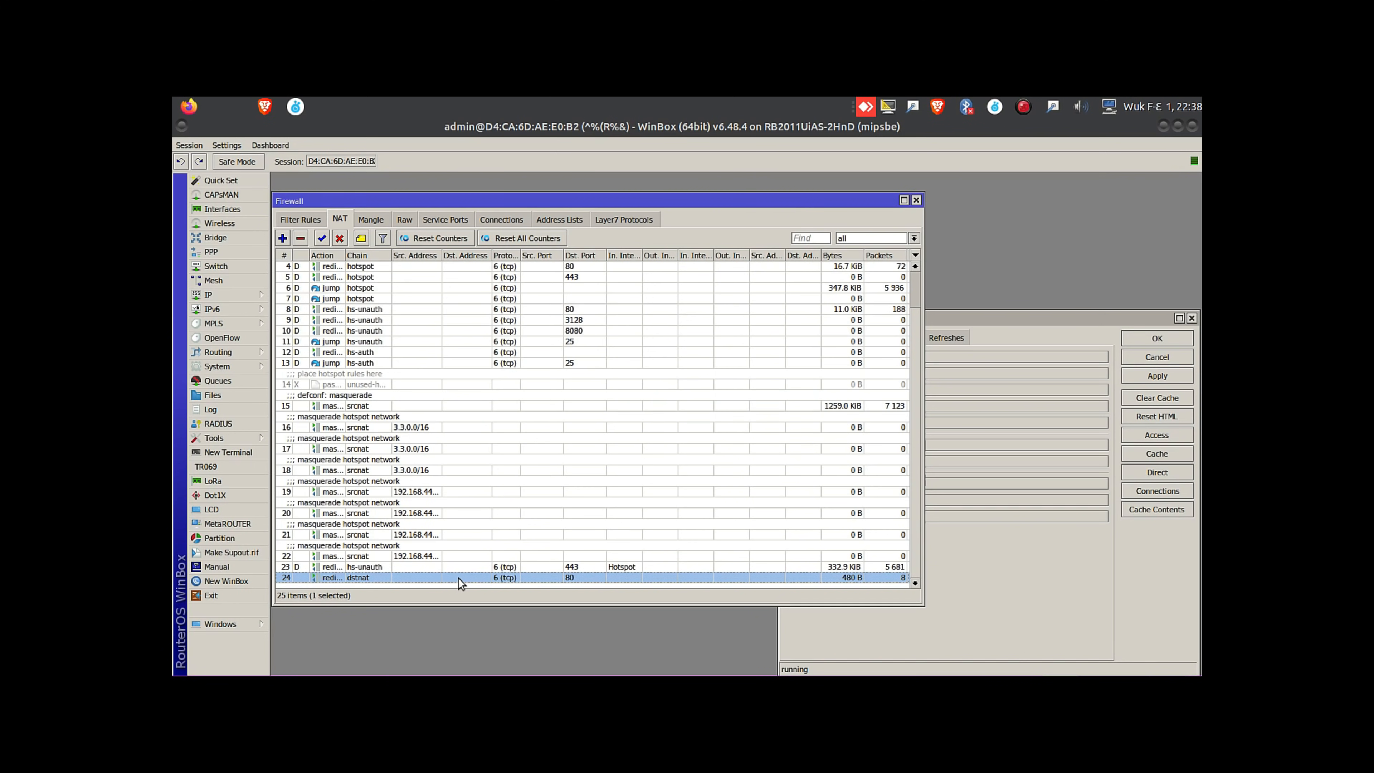
key("ctrl+m")
left_click(692, 421)
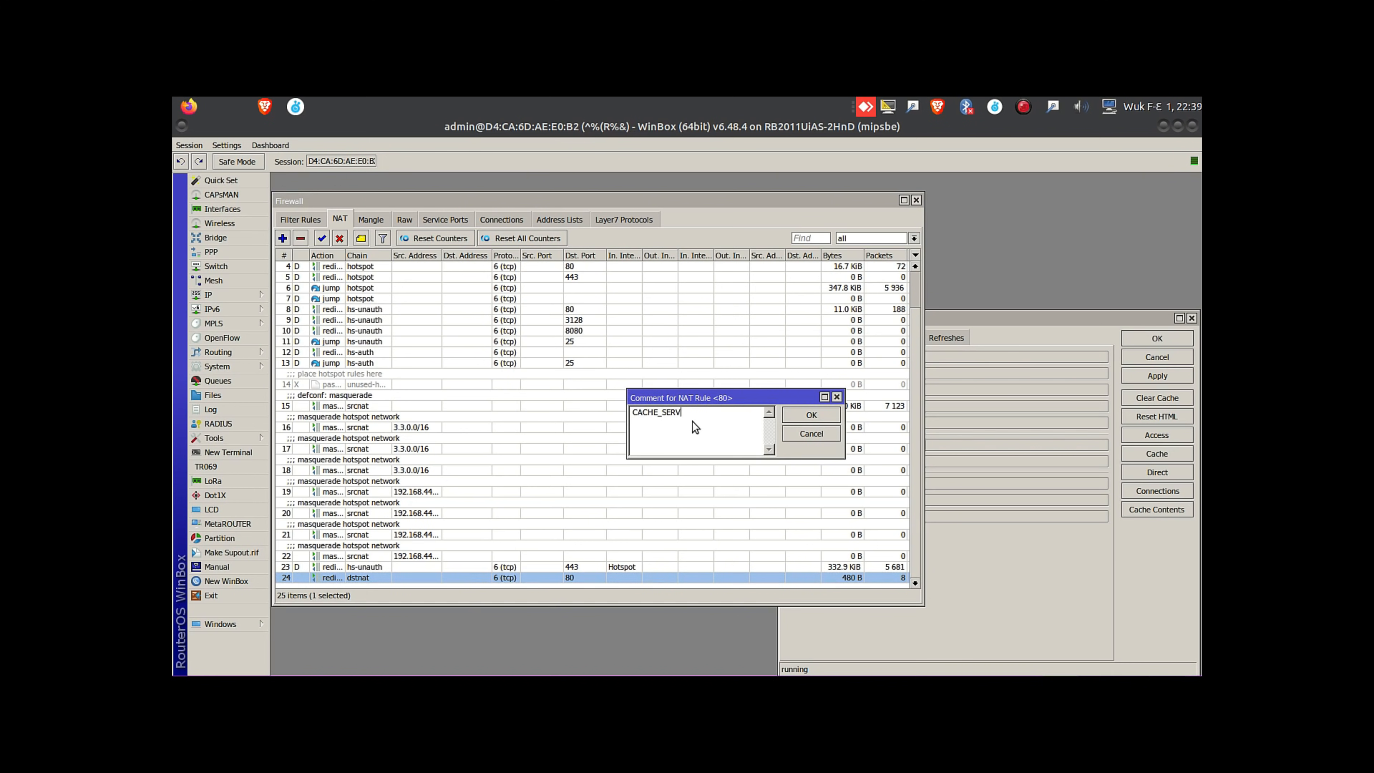
left_click(811, 415)
Move the CACHE_SERVER rule to the first position in the NAT rule list.
scroll(408, 404, "down", 1)
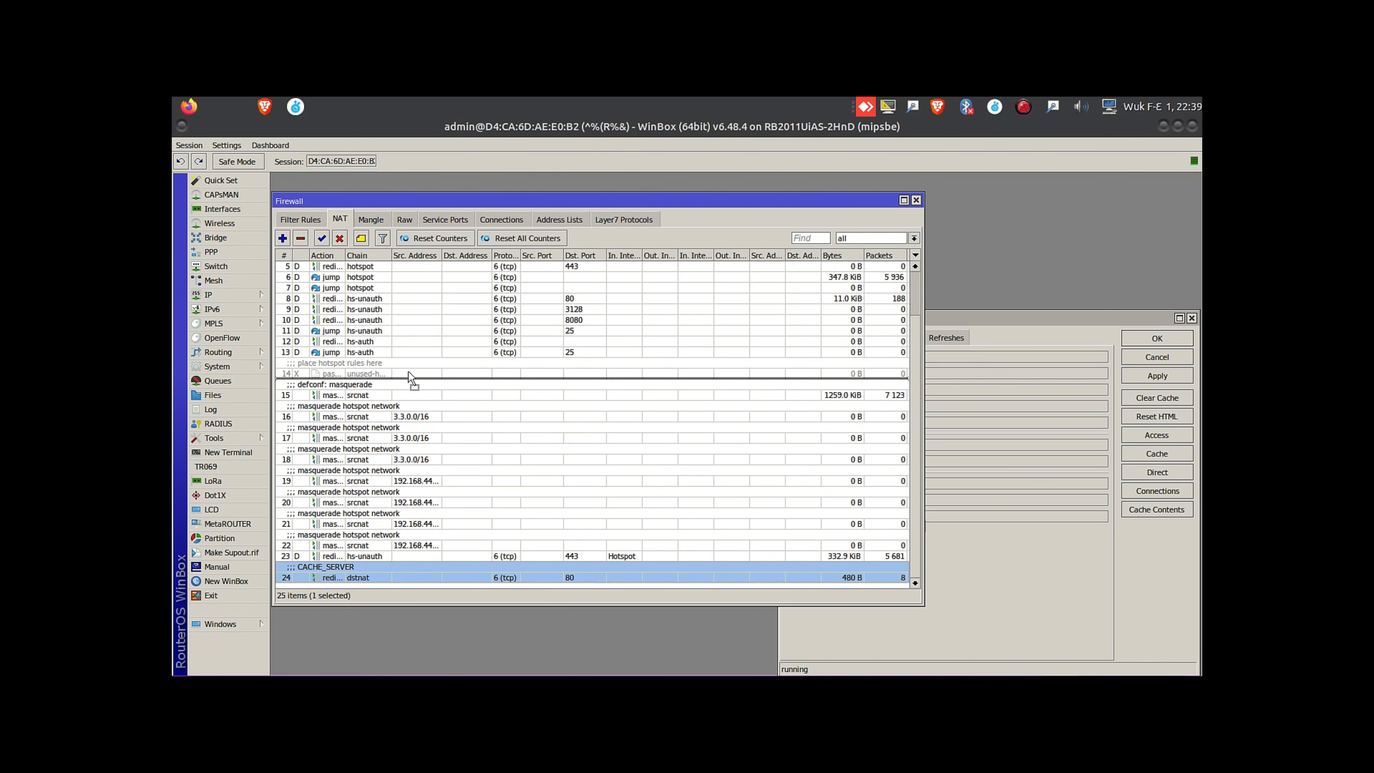
scroll(409, 325, "up", 3)
left_click_drag(393, 265, 392, 263)
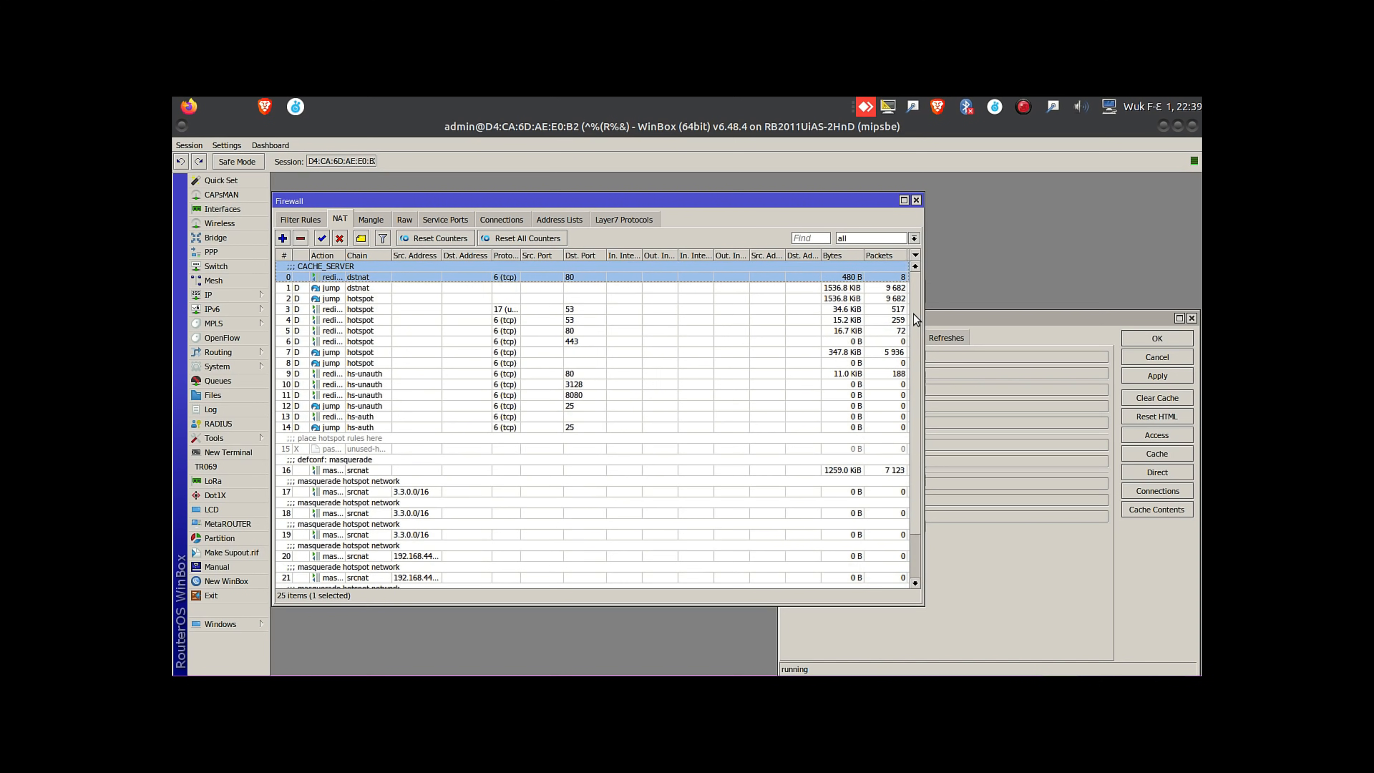
Widen the Firewall window slightly with the CACHE_SERVER rule selected and bring the Web Proxy Settings window to the front.
left_click(596, 352)
left_click(546, 279)
left_click_drag(924, 300, 953, 300)
left_click(1018, 323)
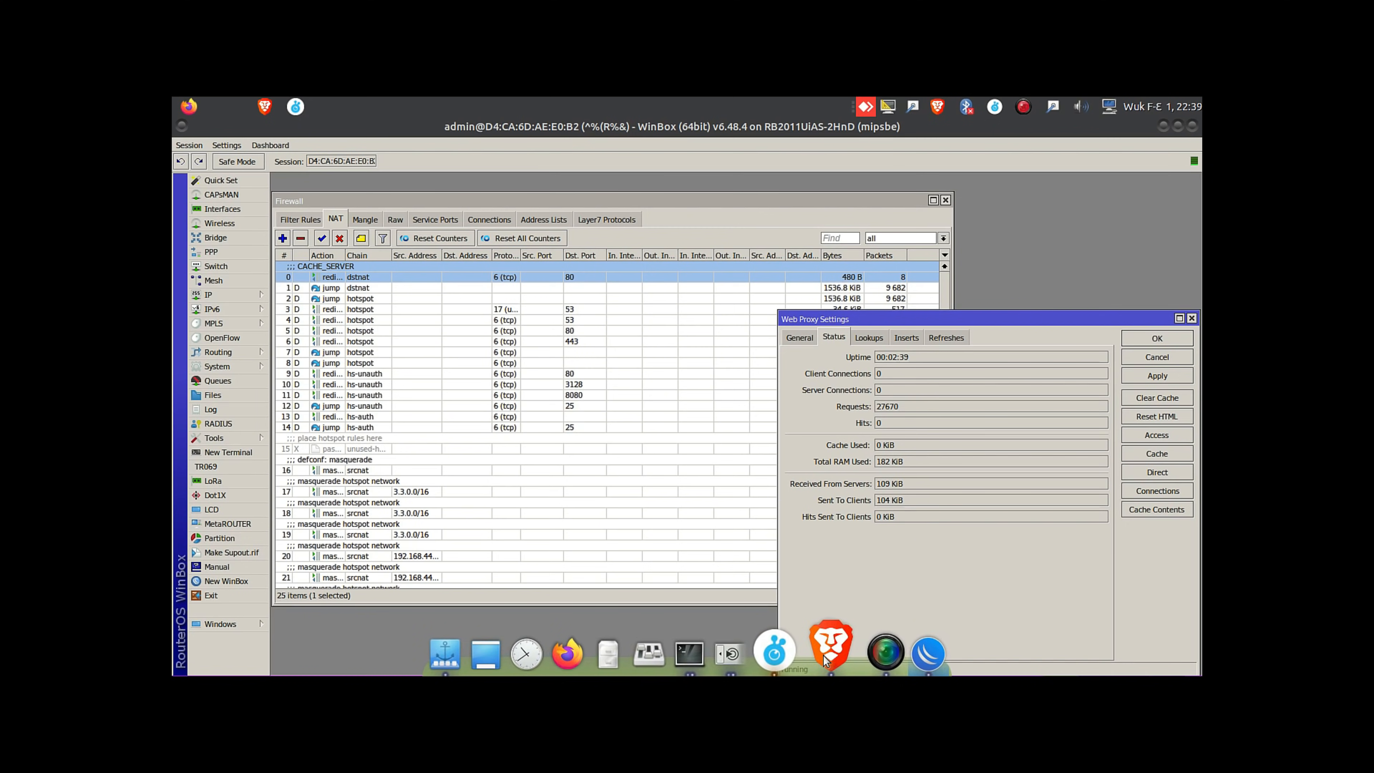
Switch to Brave, open youtube.com in a new tab and start the "WHY MOGADISHU???" video.
left_click(839, 647)
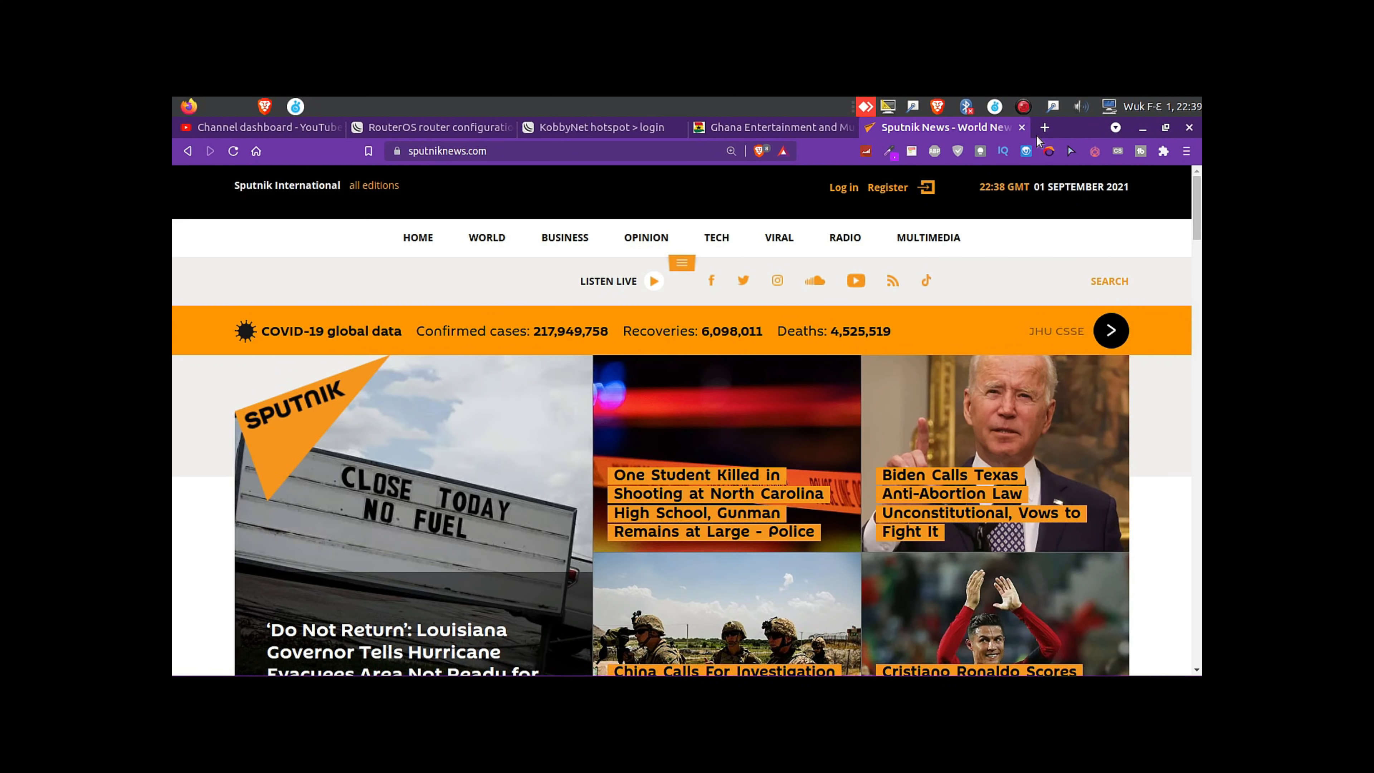
left_click(1045, 128)
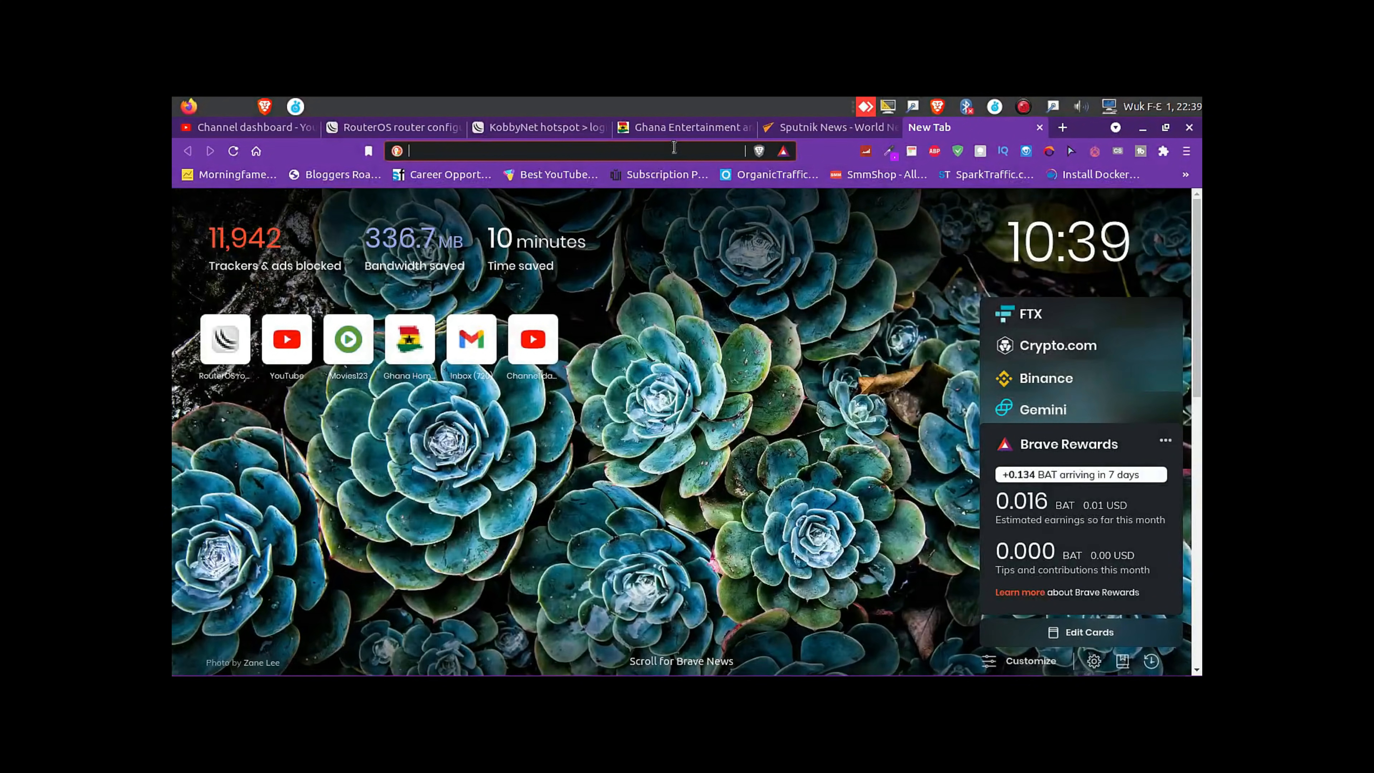
type("youtube")
key("Return")
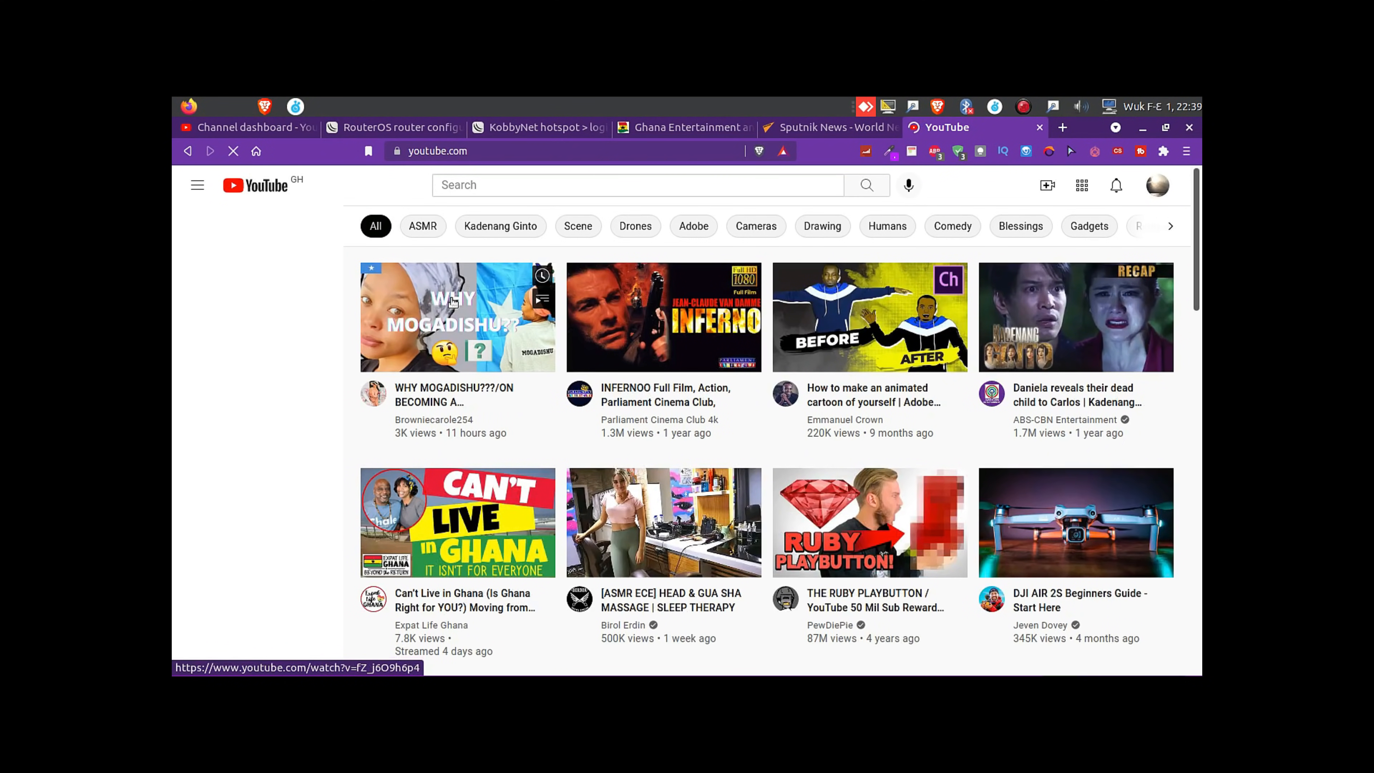
left_click(453, 302)
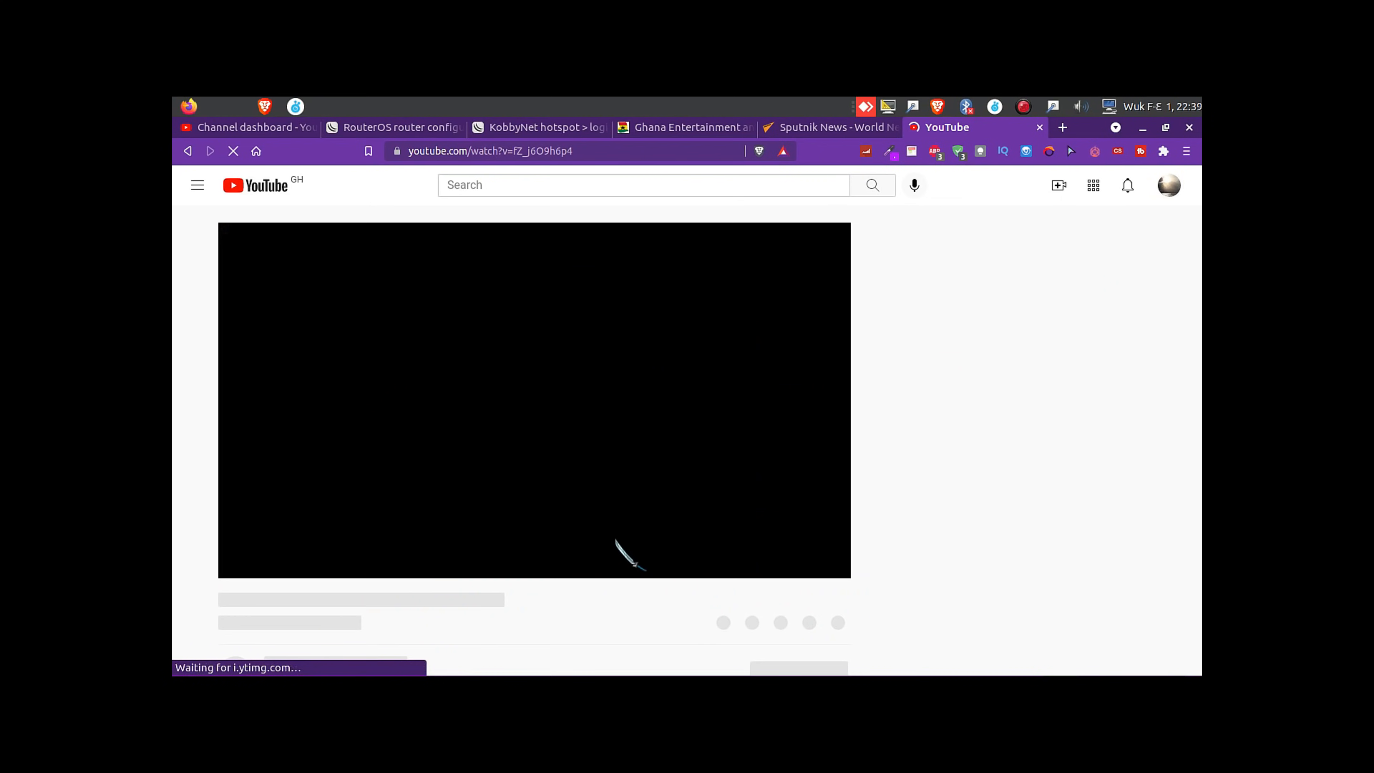
Return to WinBox and check the web proxy's lookups, general settings and status.
mouse_move(659, 657)
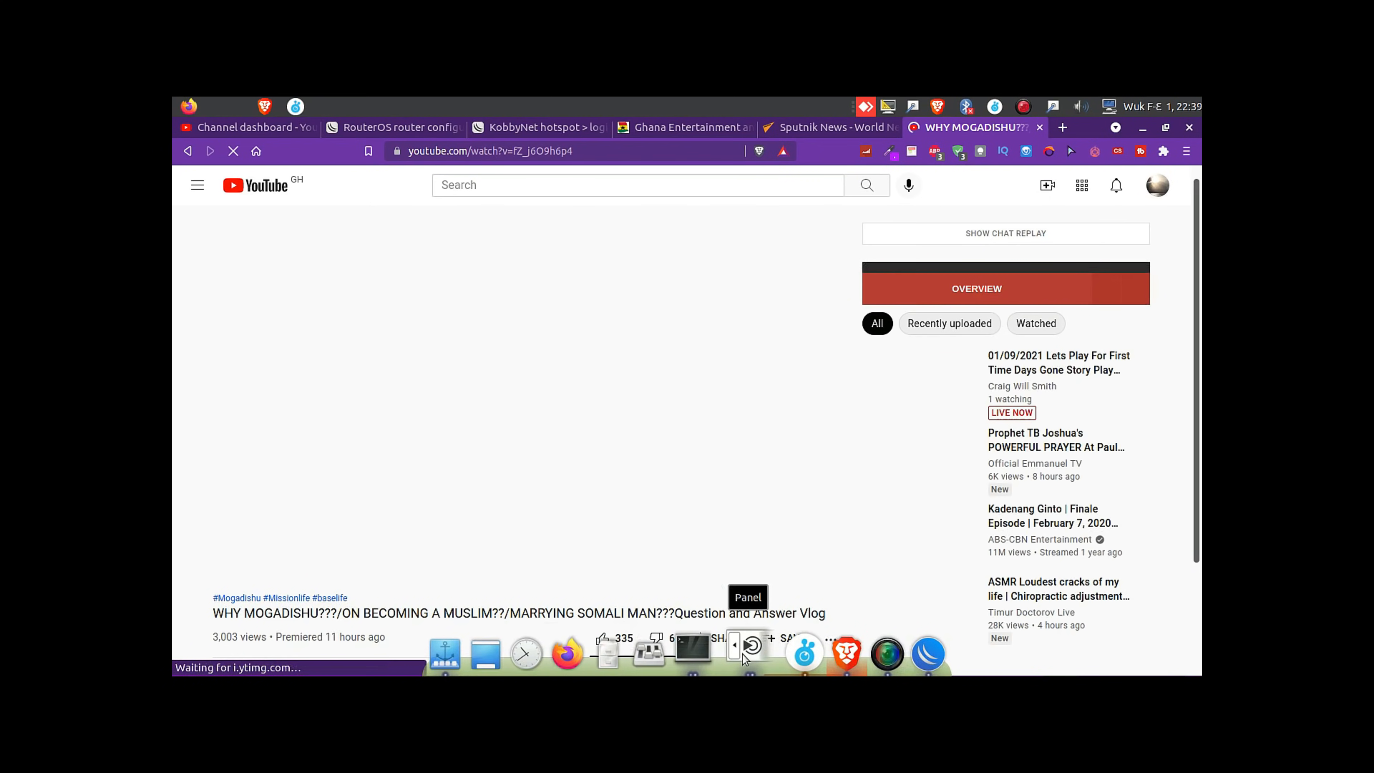
left_click(928, 654)
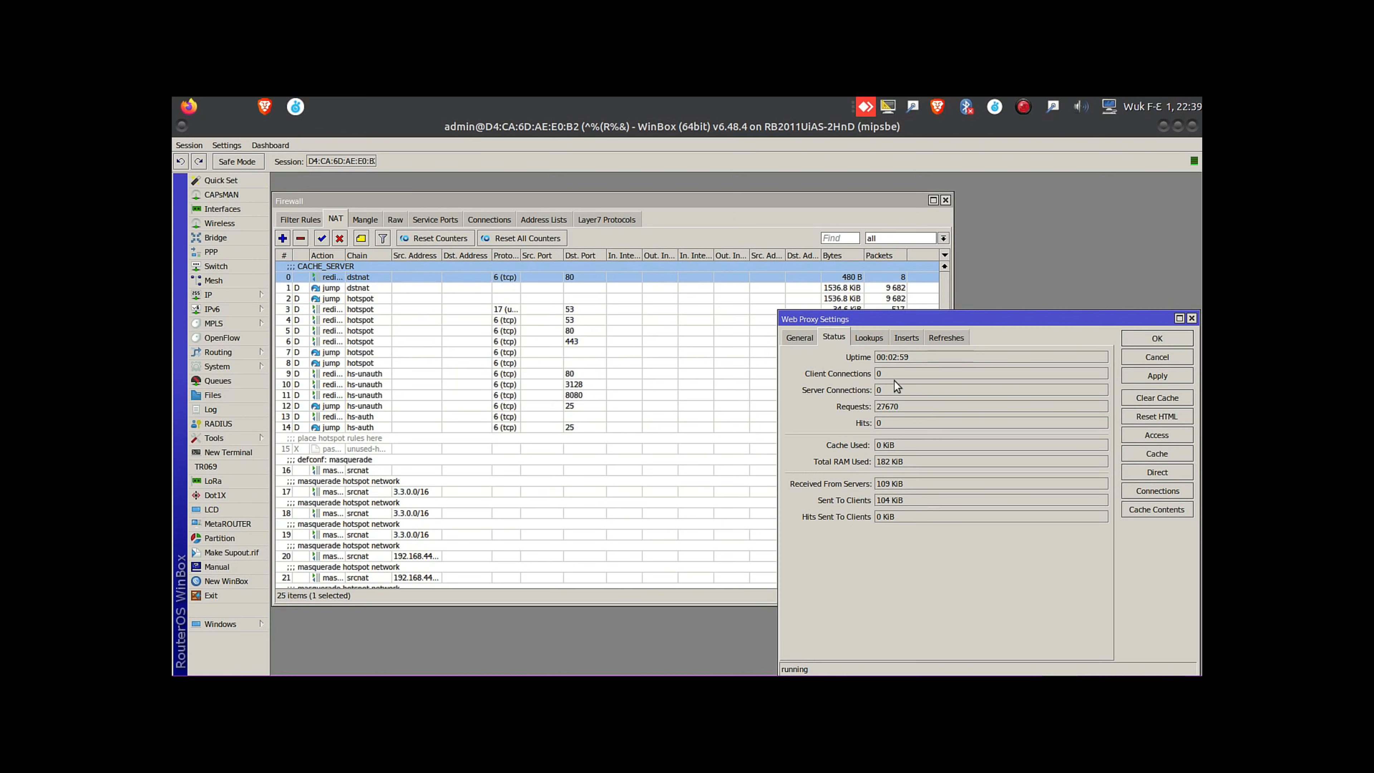
left_click(869, 337)
left_click(796, 339)
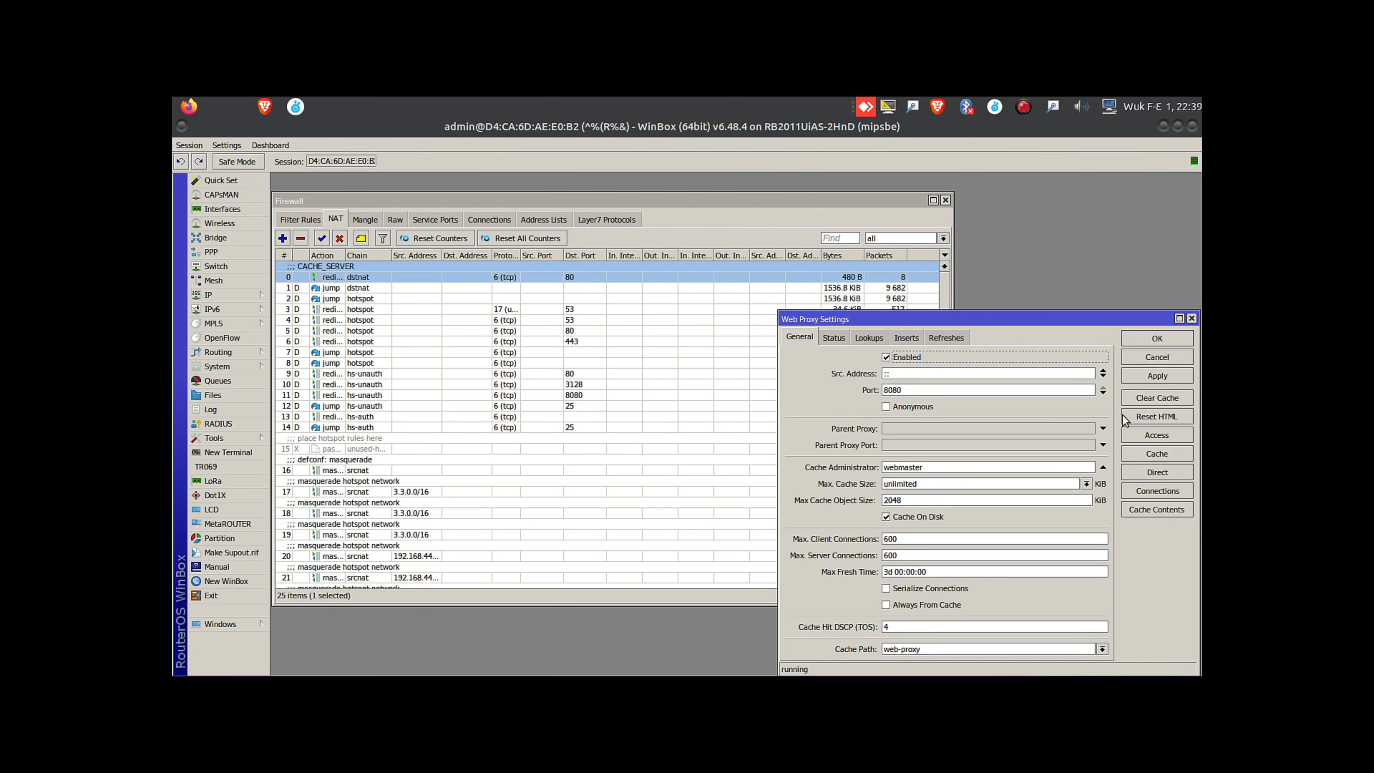
left_click(825, 344)
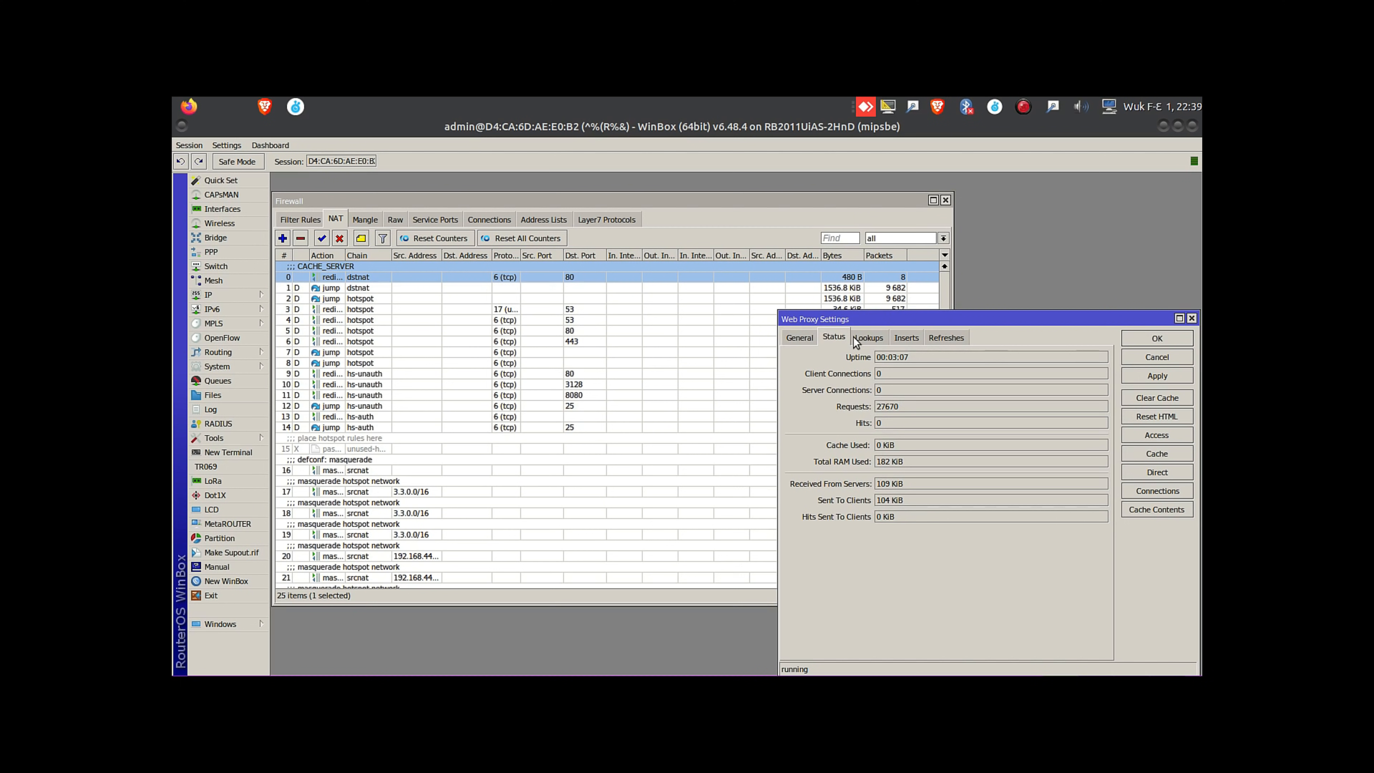